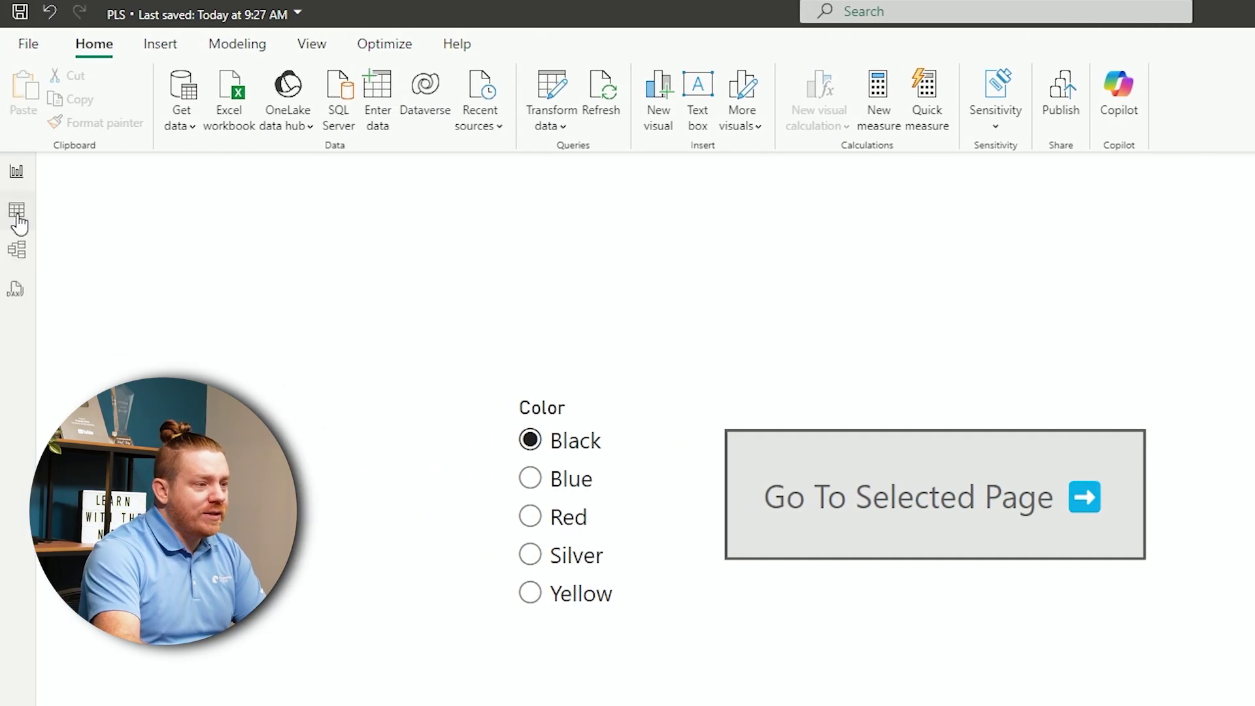
- Show the DimEmployee table's eight employee rows and their assigned Colors
{"action": "left_click", "coordinate": [17, 212]}
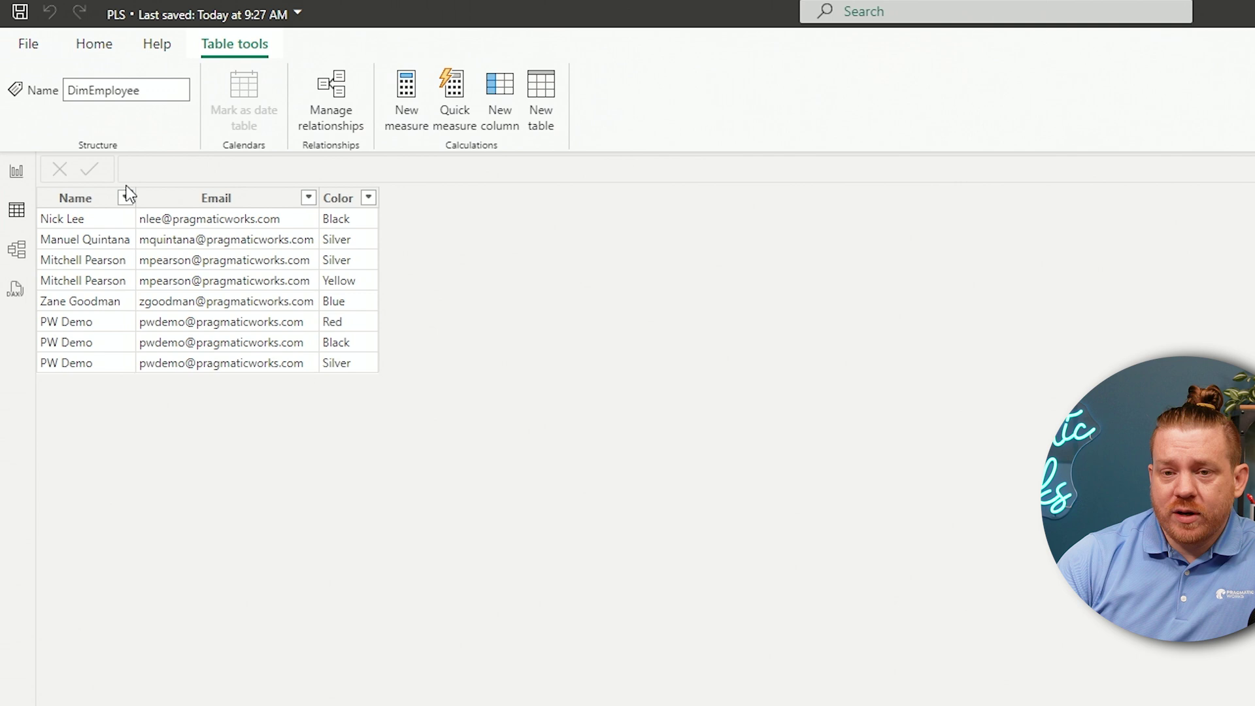
- Browse the hidden Black, Blue, Red, Silver and Yellow pages, then return to DimEmployee's data
{"action": "left_click", "coordinate": [28, 178]}
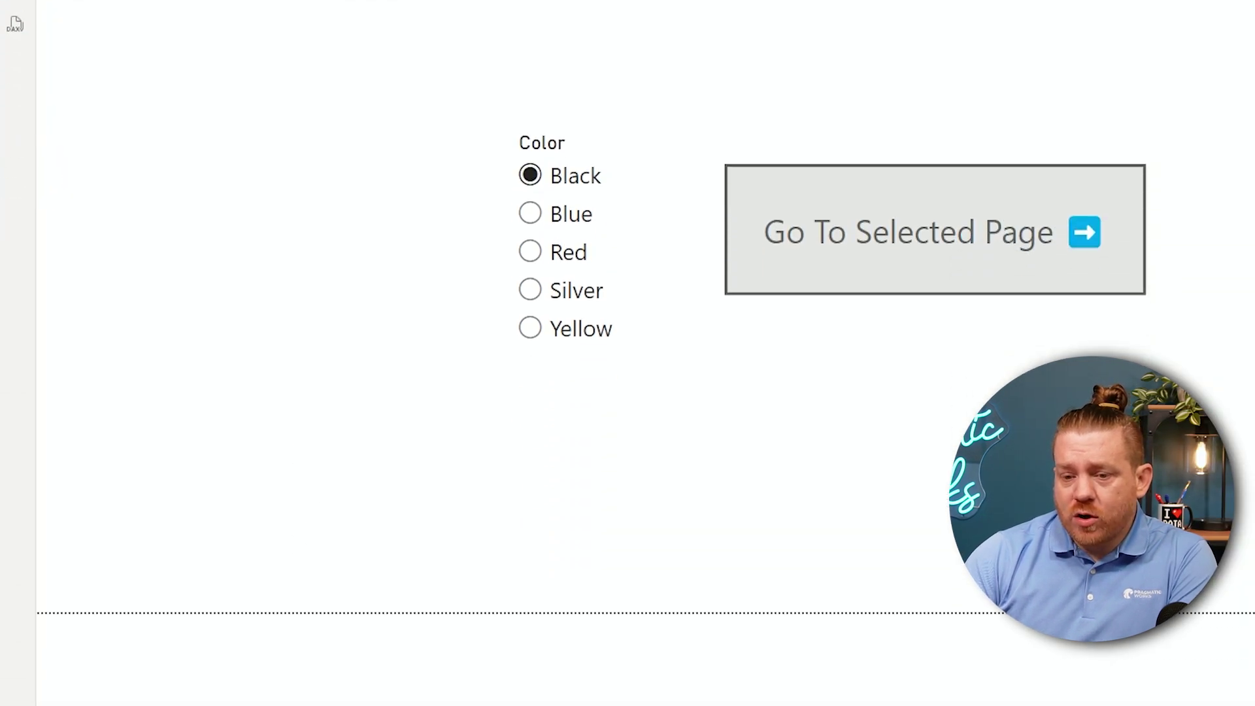
{"action": "left_click", "coordinate": [240, 691]}
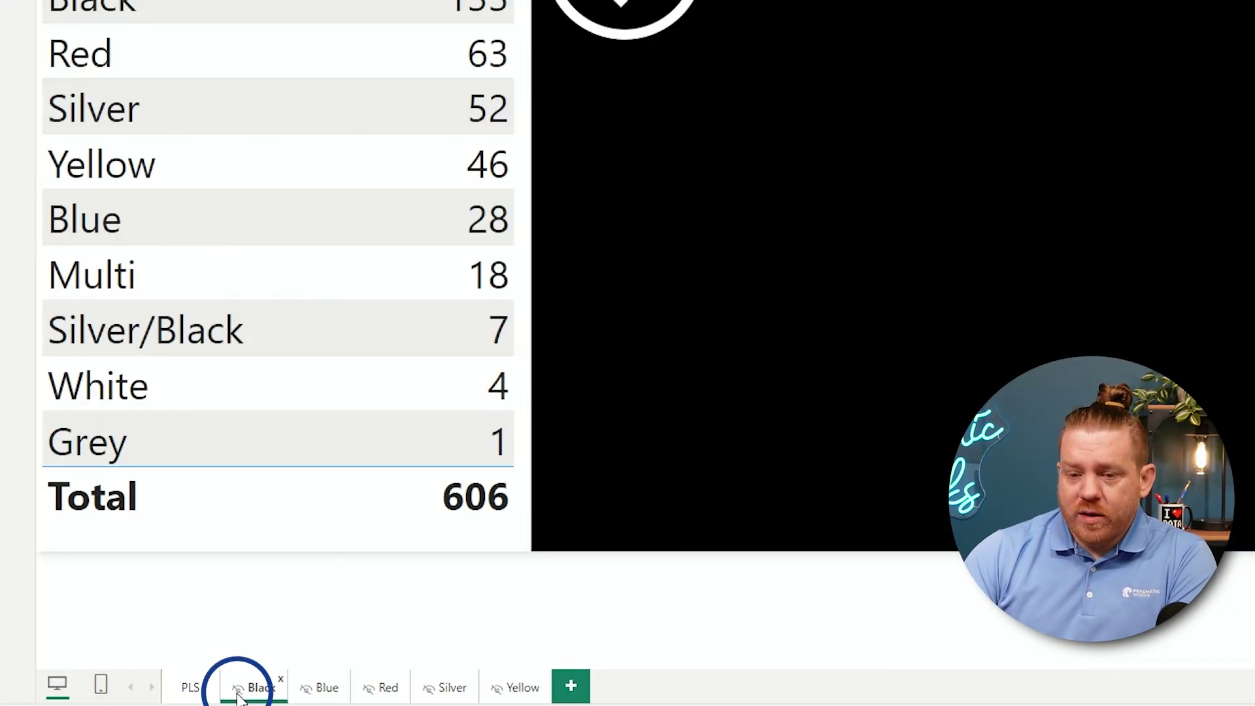
{"action": "left_click", "coordinate": [327, 688]}
{"action": "left_click", "coordinate": [384, 699]}
{"action": "left_click", "coordinate": [452, 688]}
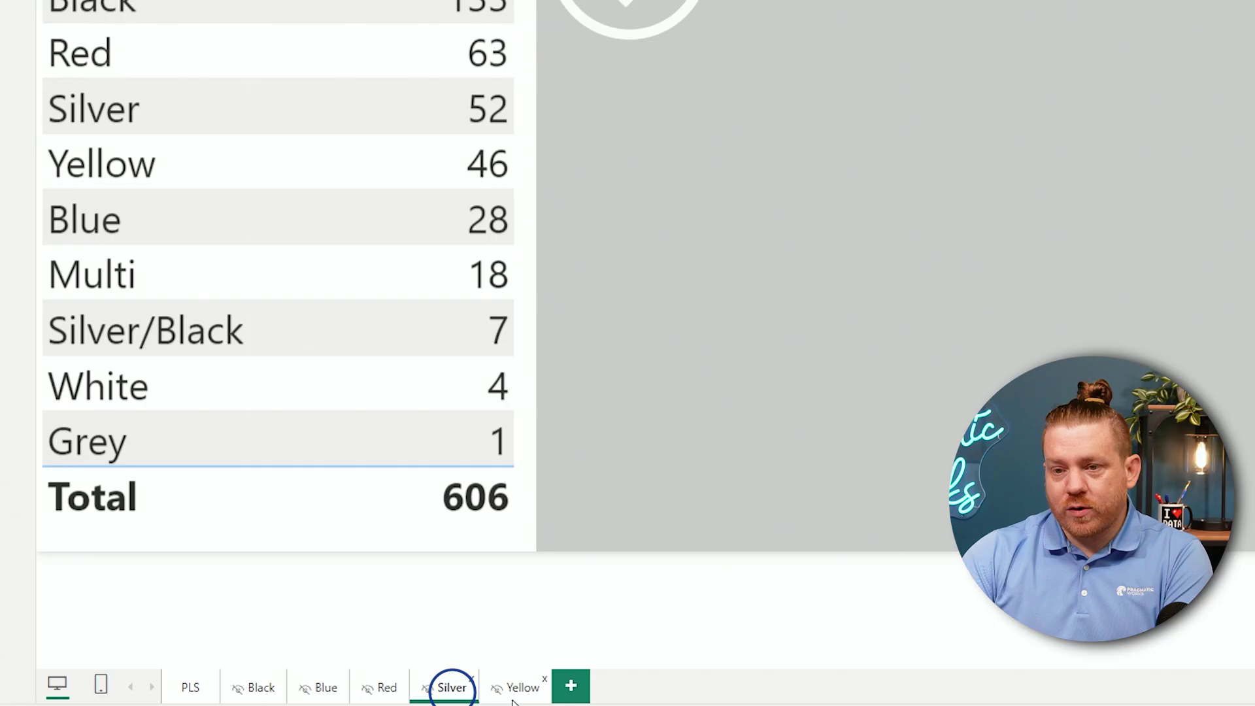
{"action": "left_click", "coordinate": [520, 690]}
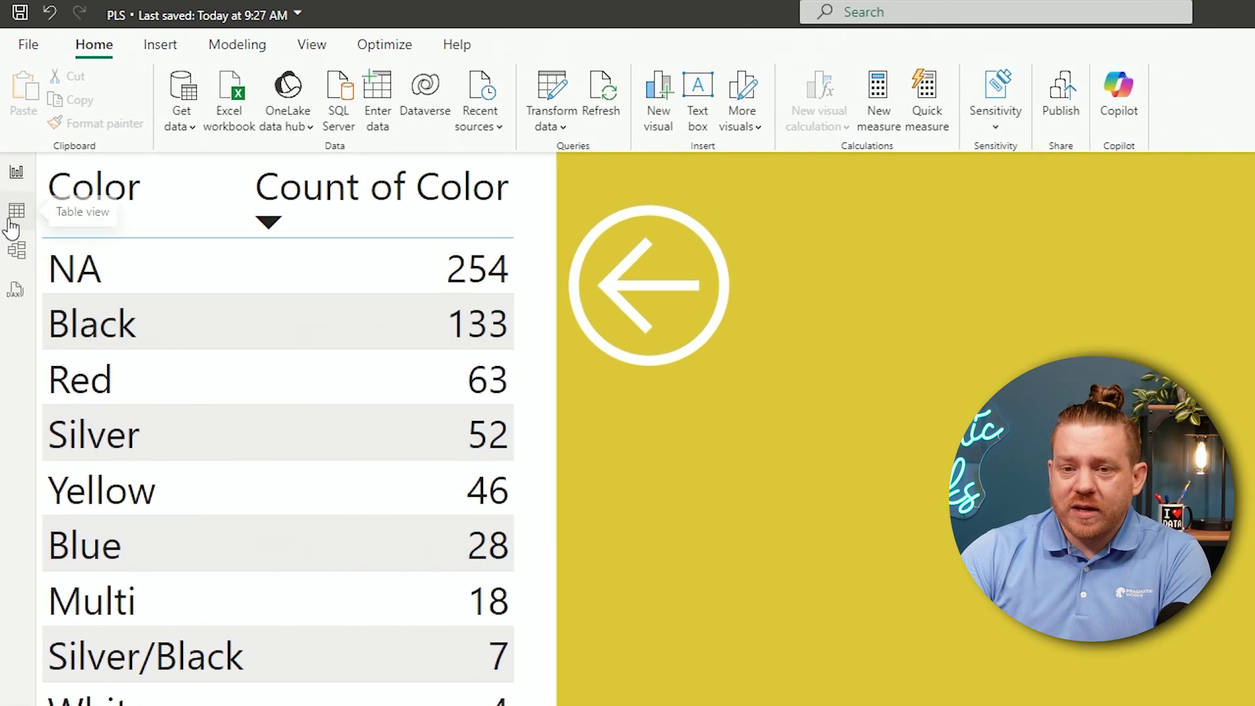
{"action": "left_click", "coordinate": [13, 222]}
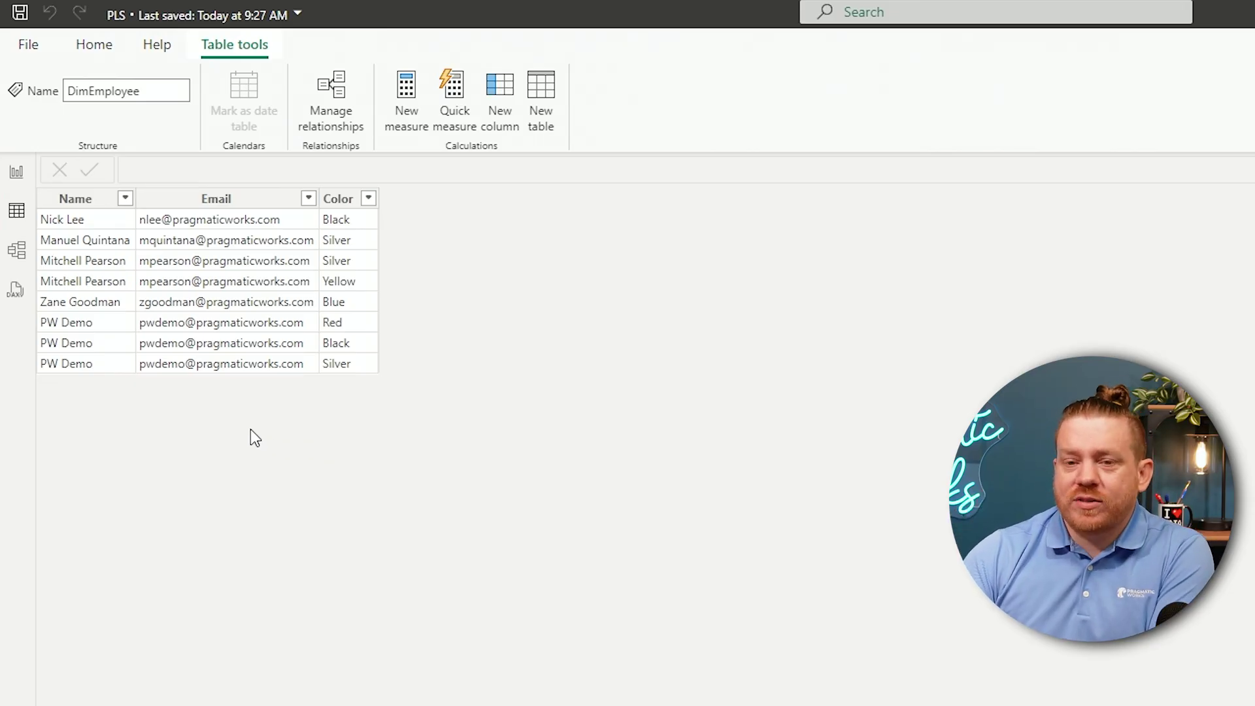
- Show the model diagram linking DimEmployee, FactInternetSales, DimProduct and DimDate
{"action": "left_click", "coordinate": [24, 263]}
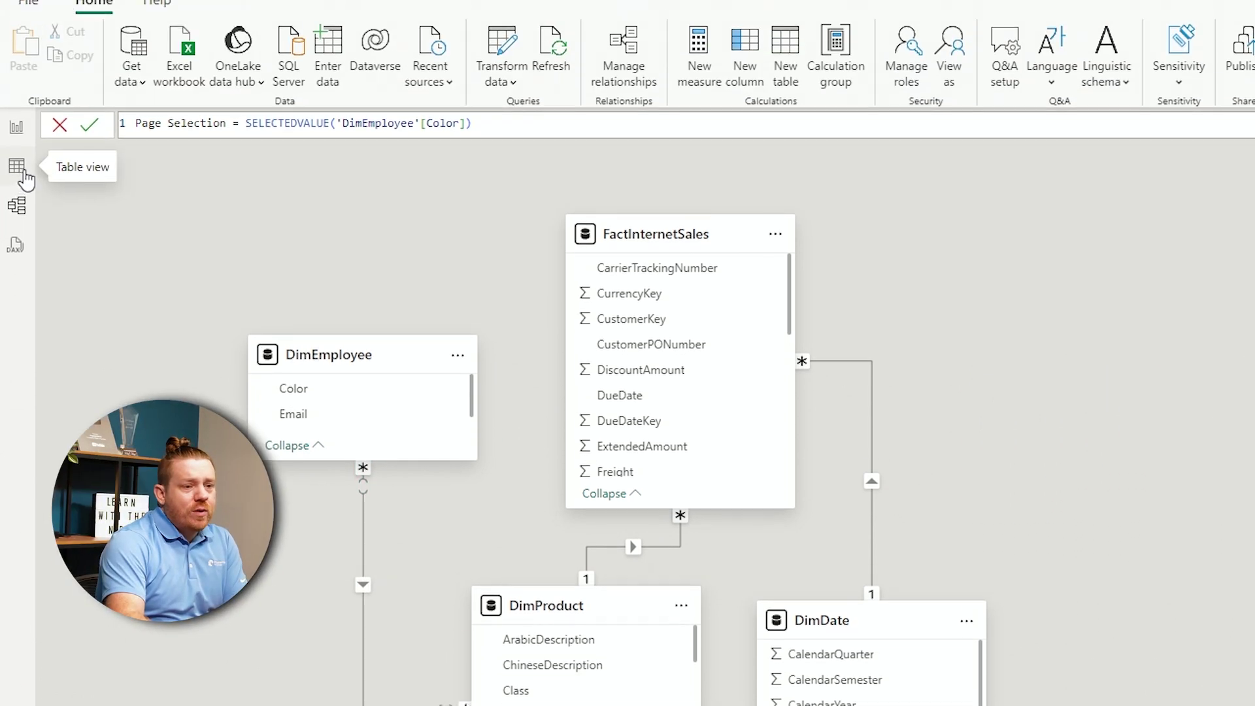
- List the distinct Color values in DimProduct's Color column, then return to the report pages
{"action": "left_click", "coordinate": [25, 188]}
{"action": "left_click", "coordinate": [1106, 282]}
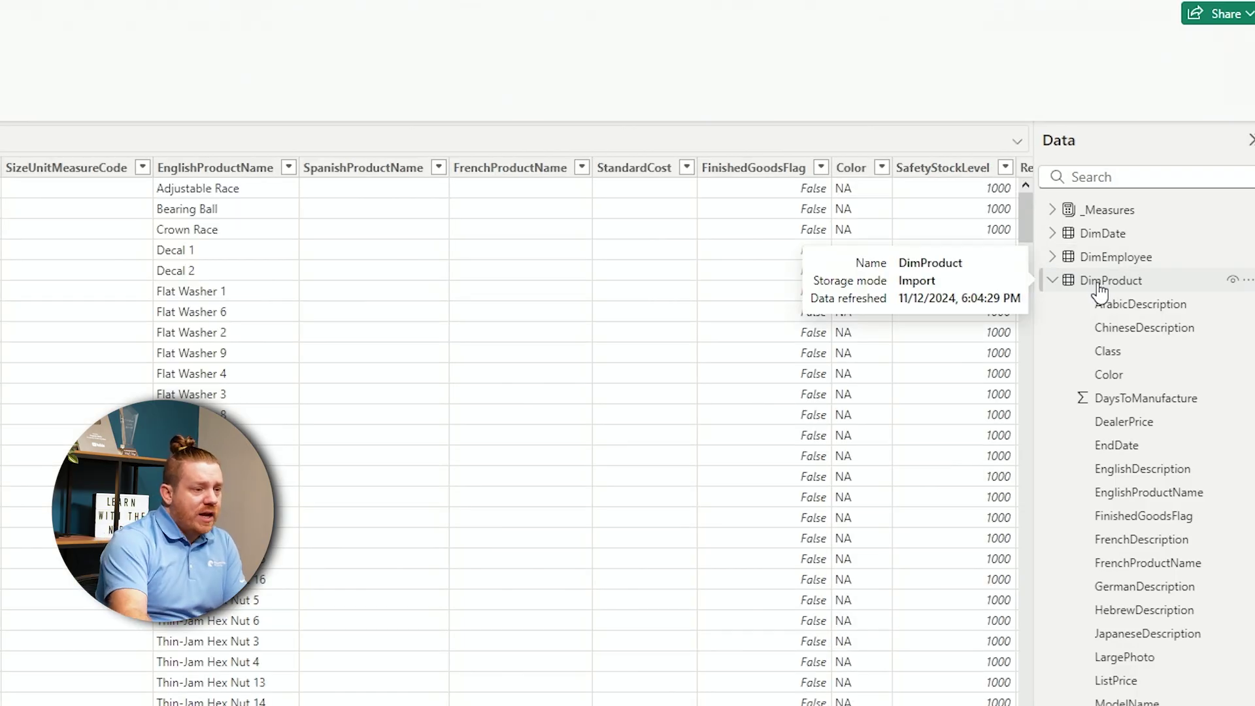
{"action": "left_click", "coordinate": [1100, 288]}
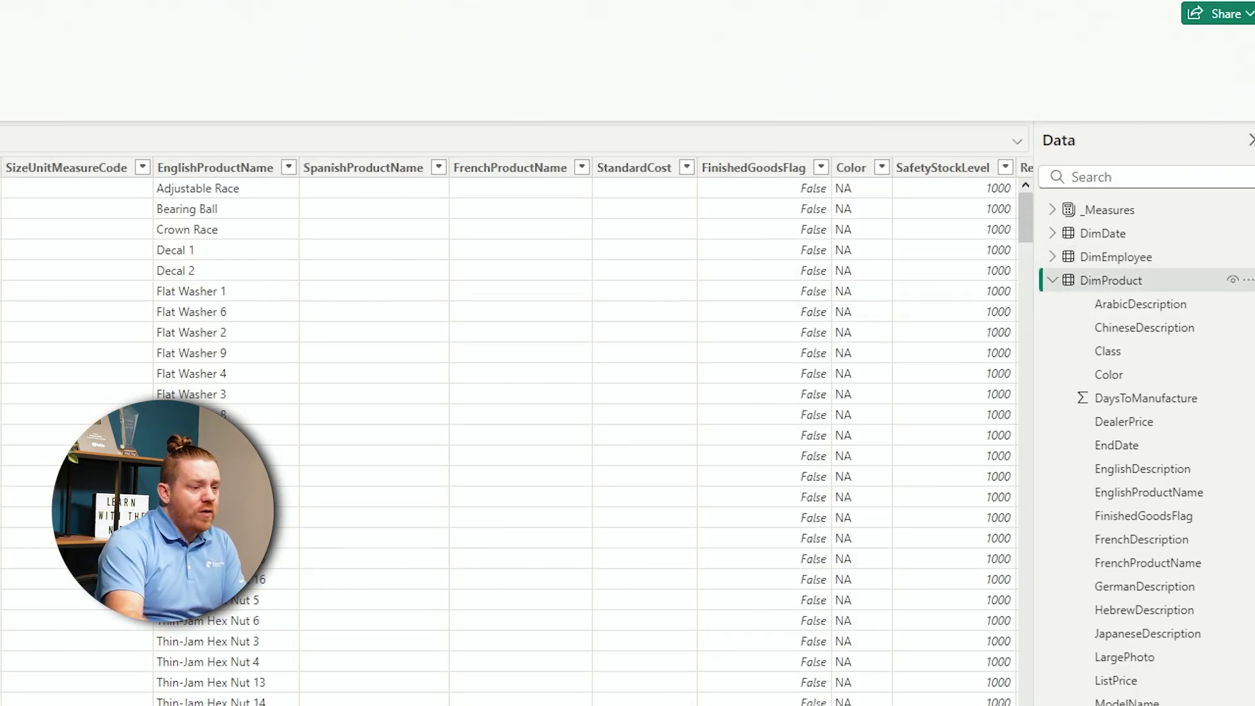
{"action": "scroll", "coordinate": [510, 432], "scroll_direction": "right", "scroll_amount": 10}
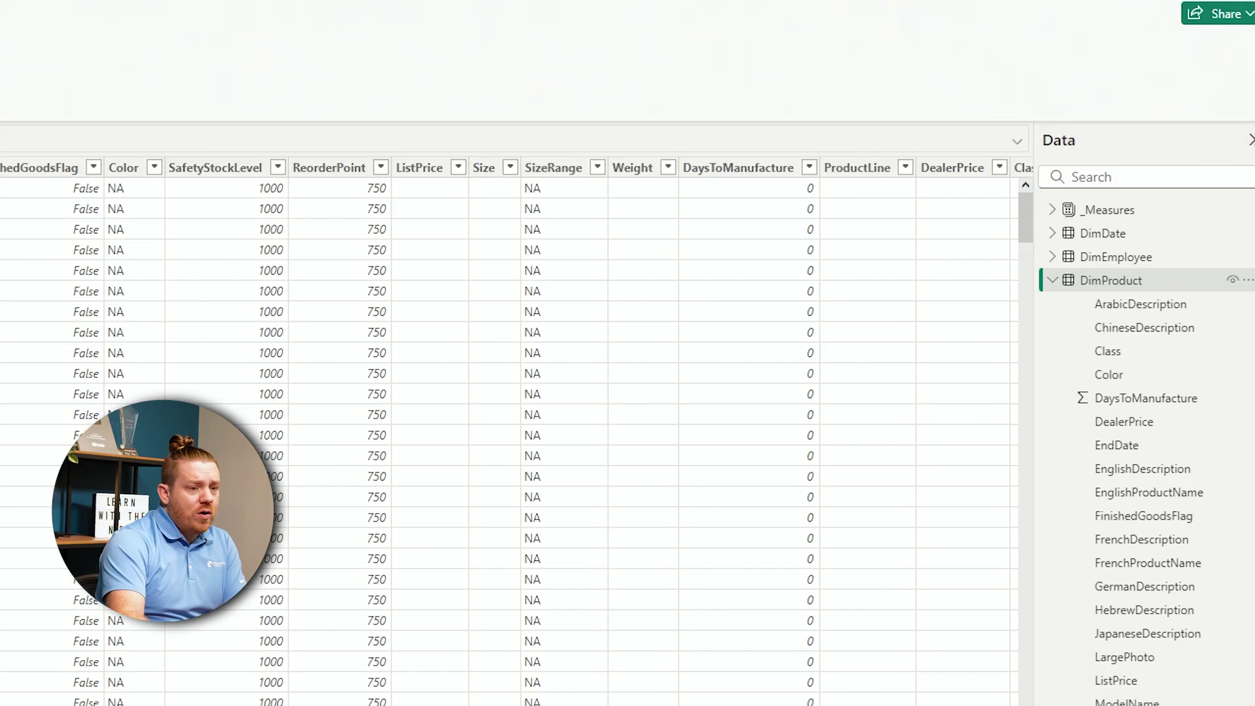
{"action": "left_click", "coordinate": [1136, 377]}
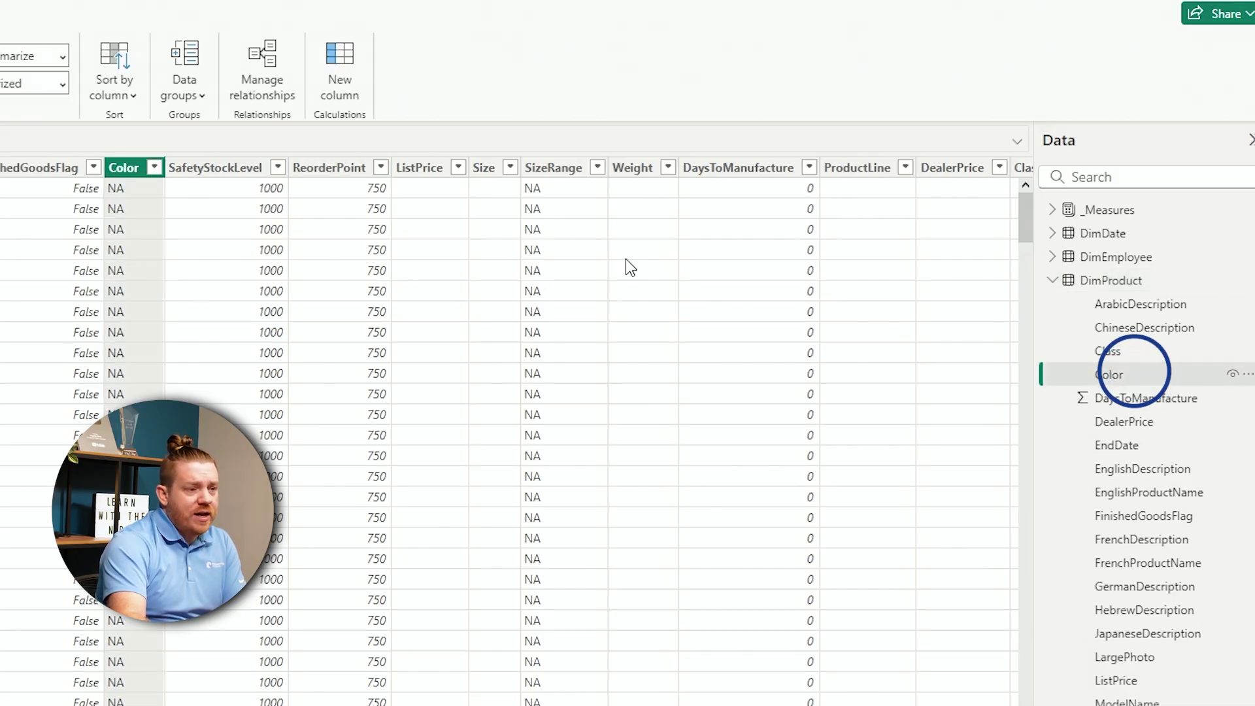
{"action": "left_click", "coordinate": [416, 168]}
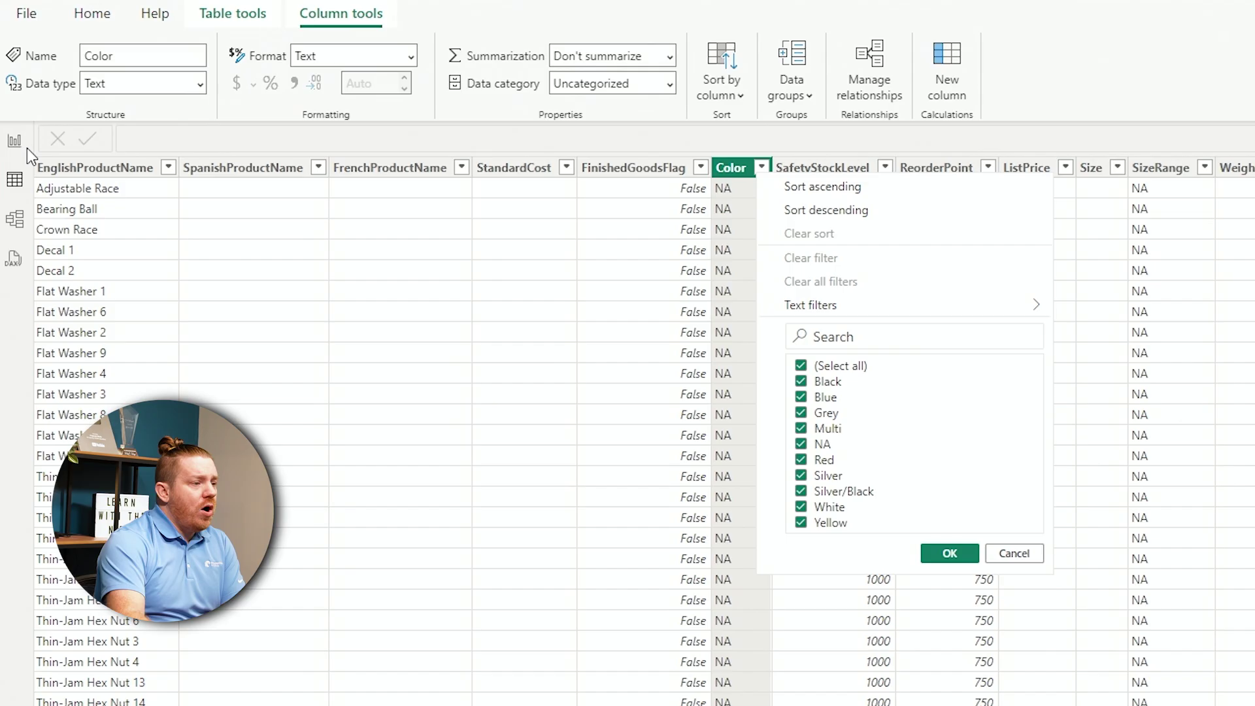
{"action": "left_click", "coordinate": [16, 141]}
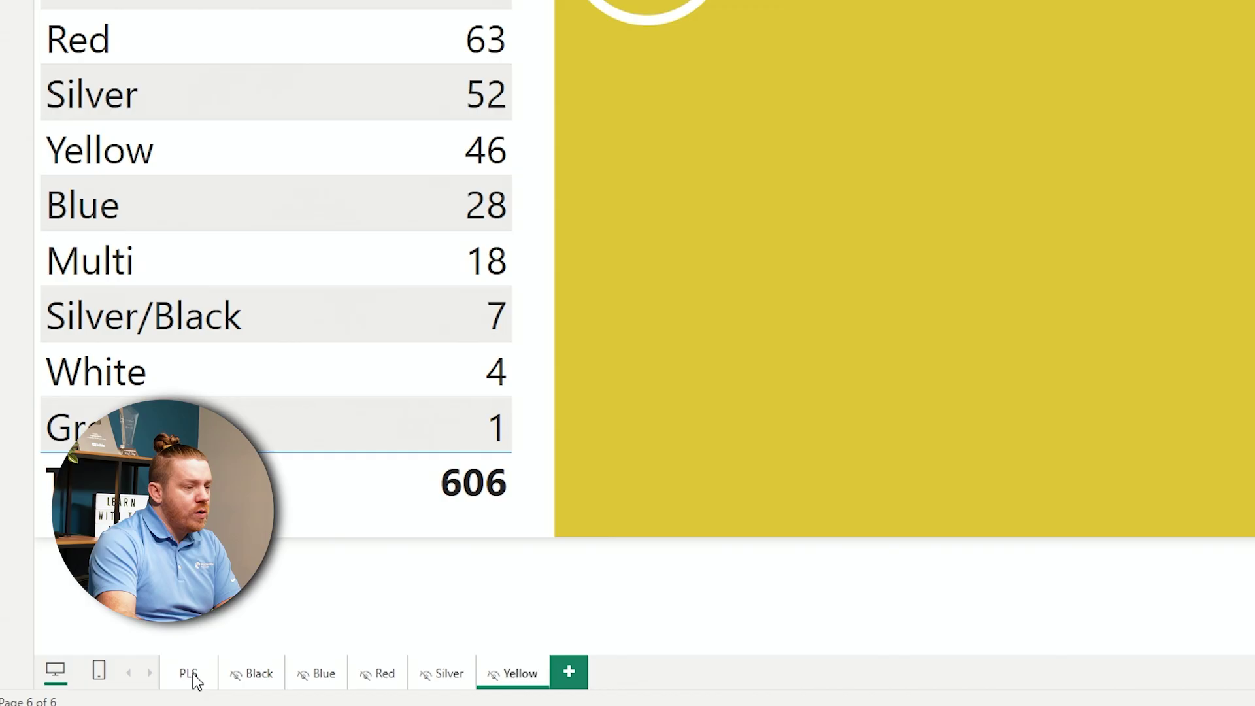
- On the PLS page, try Blue, Red, Silver and Yellow in the Color slicer, ending on Black
{"action": "left_click", "coordinate": [191, 674]}
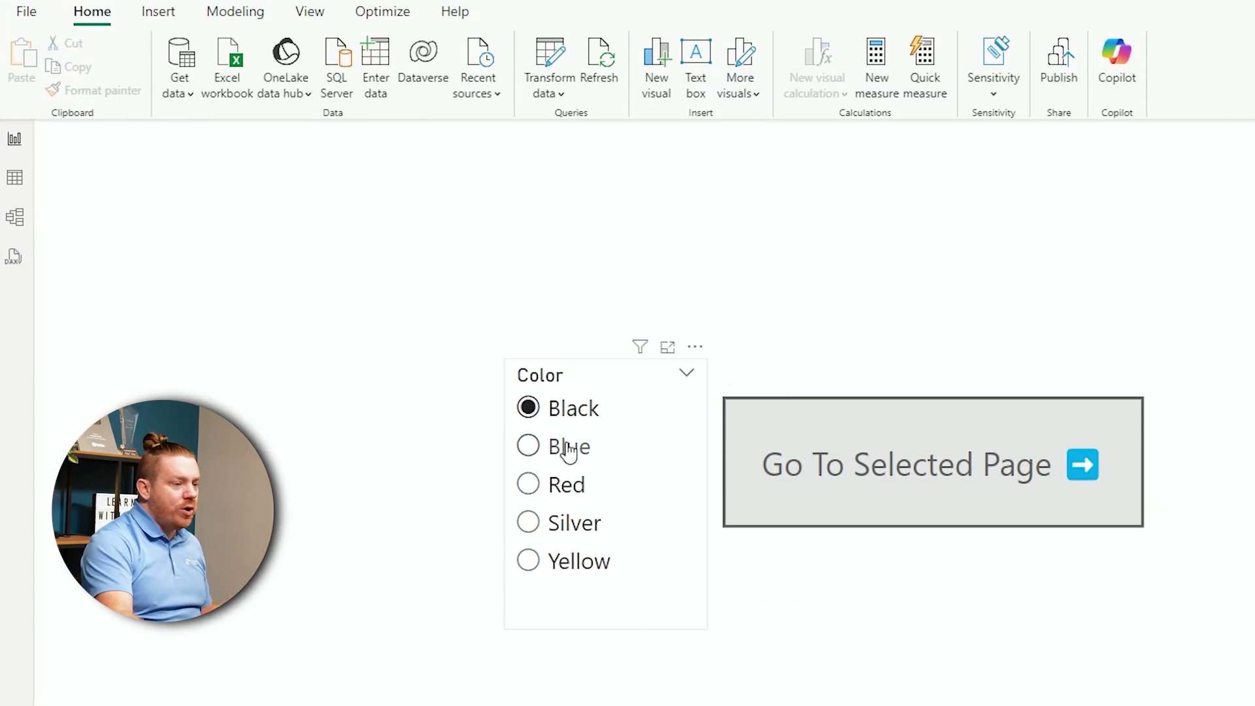
{"action": "left_click", "coordinate": [568, 447]}
{"action": "left_click", "coordinate": [566, 485]}
{"action": "left_click", "coordinate": [573, 523]}
{"action": "left_click", "coordinate": [580, 564]}
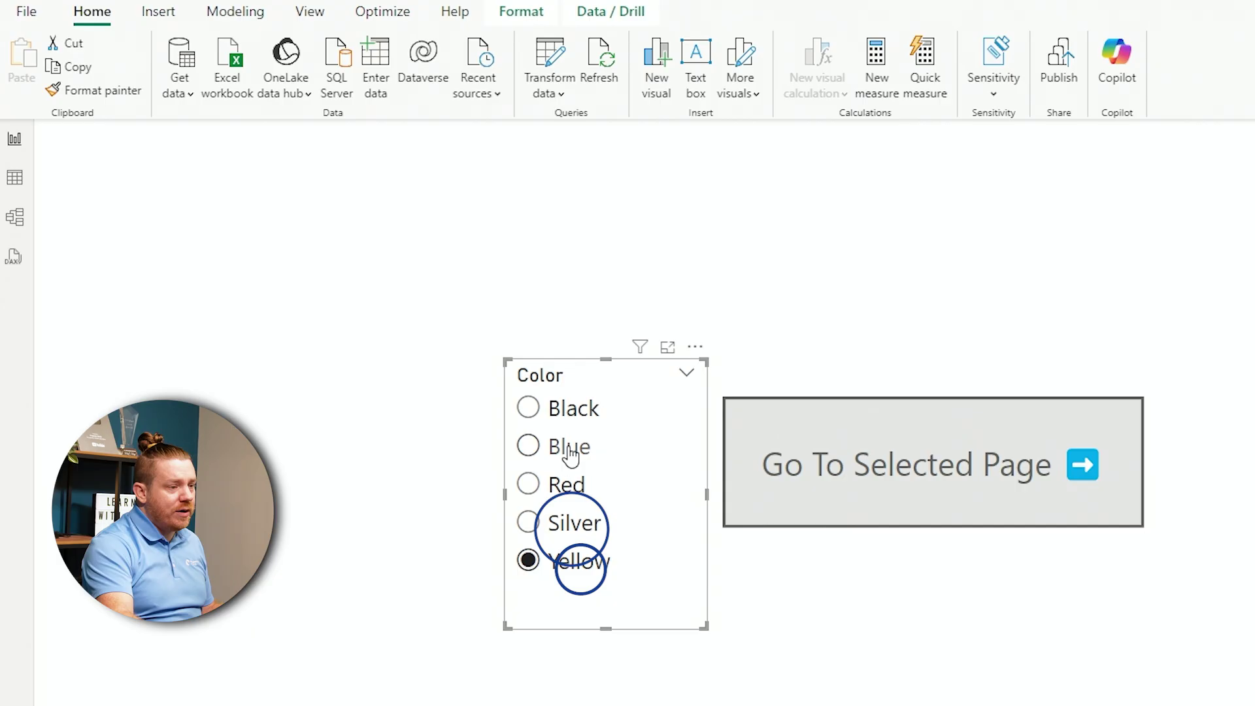
{"action": "left_click", "coordinate": [569, 414]}
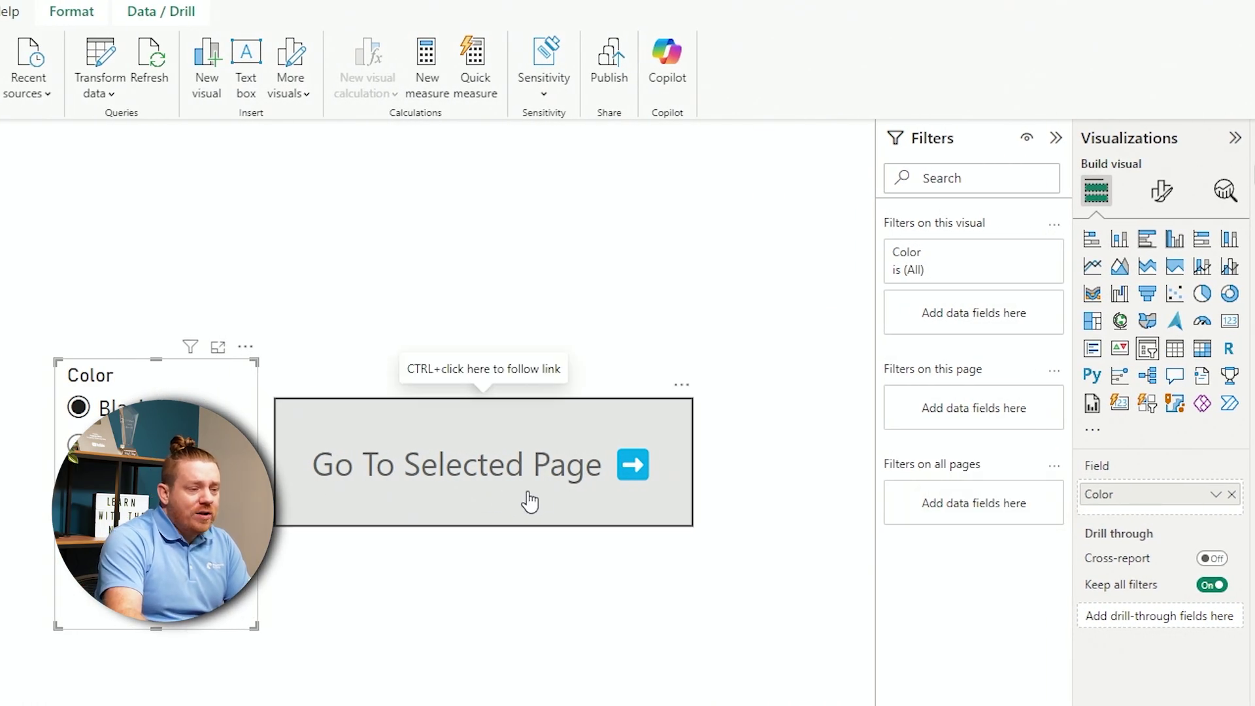
- Inspect the Go To Selected Page button's action settings and the Page Selection measure formula
{"action": "left_click", "coordinate": [530, 500]}
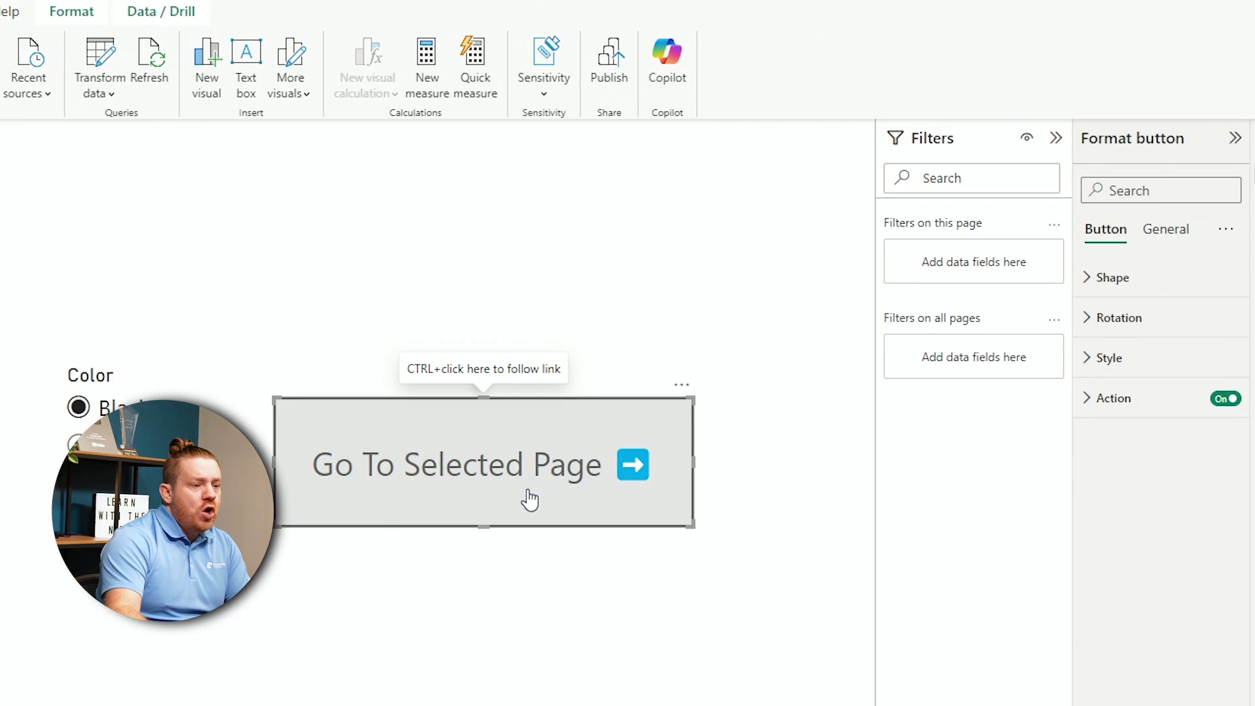
{"action": "left_click", "coordinate": [1087, 400]}
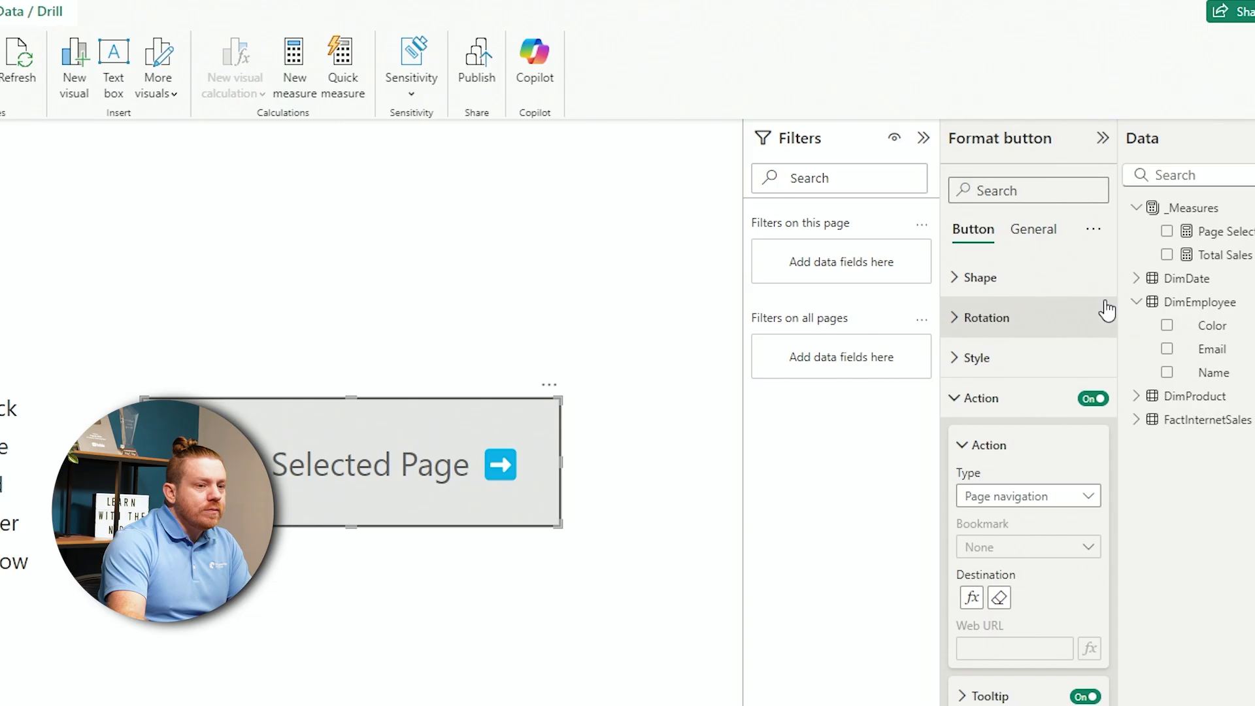
{"action": "left_click", "coordinate": [1194, 233]}
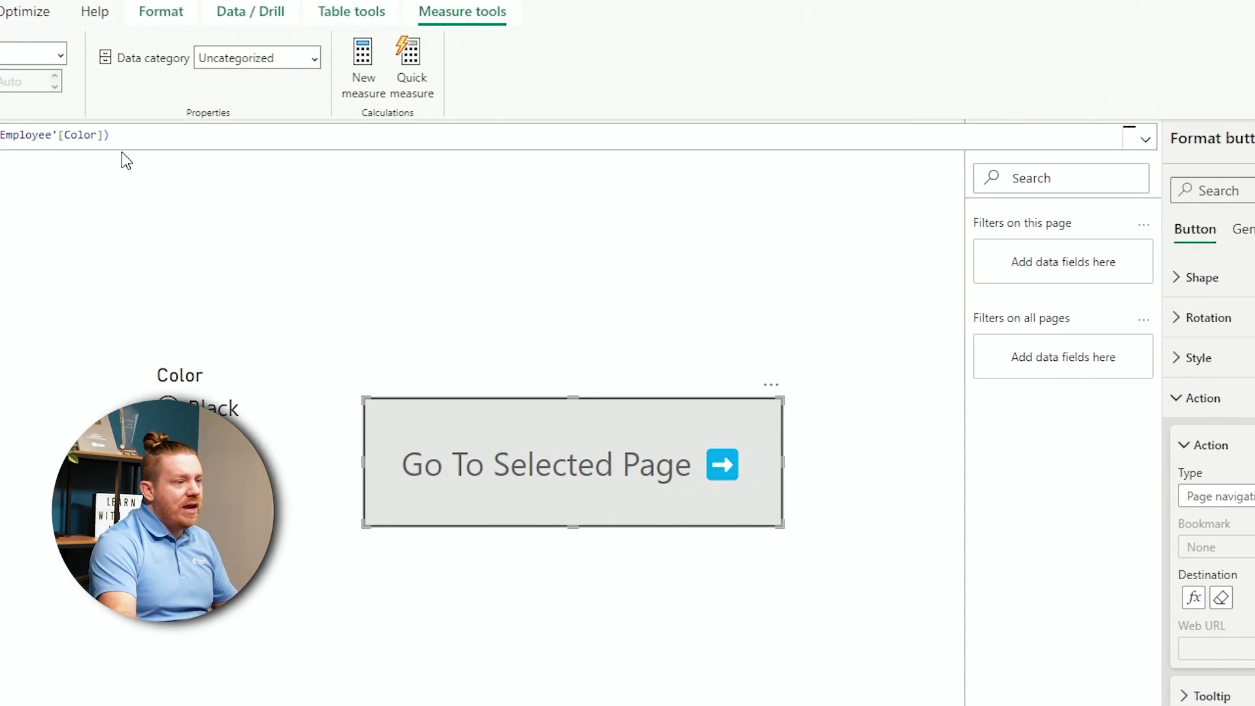
{"action": "scroll", "coordinate": [150, 136], "scroll_direction": "up", "scroll_amount": 3, "text": "ctrl"}
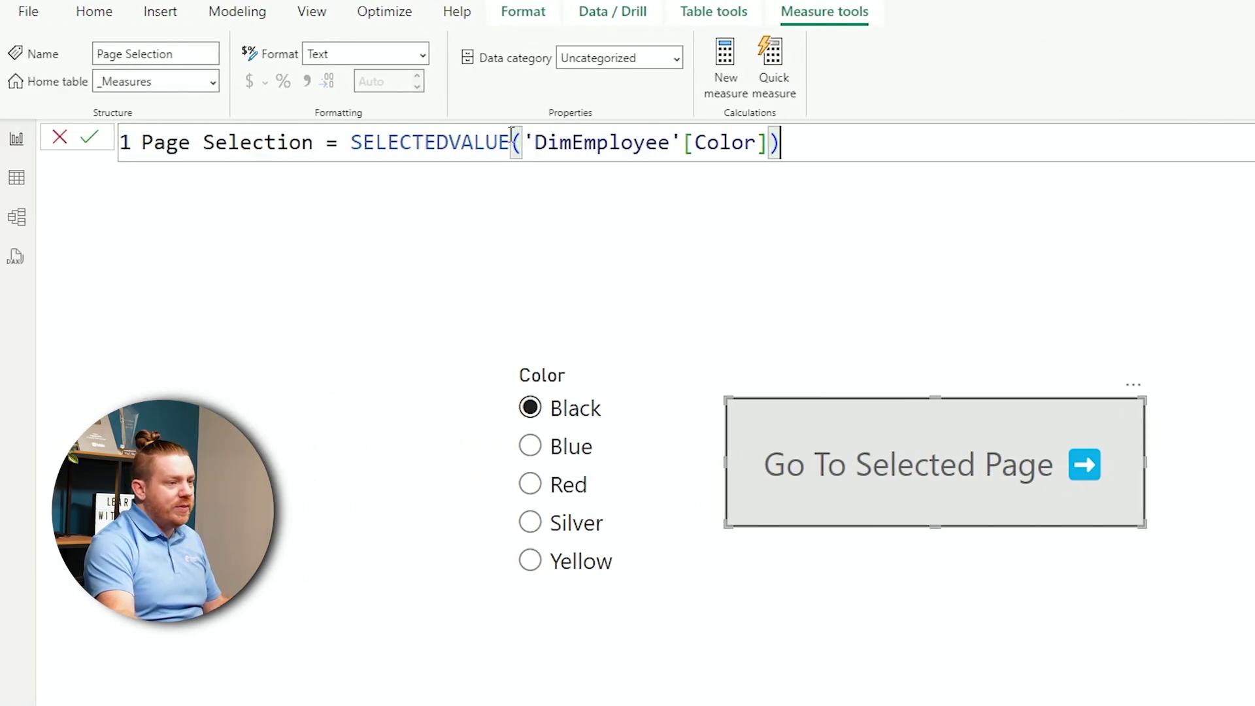
{"action": "scroll", "coordinate": [511, 137], "scroll_direction": "up", "scroll_amount": 4}
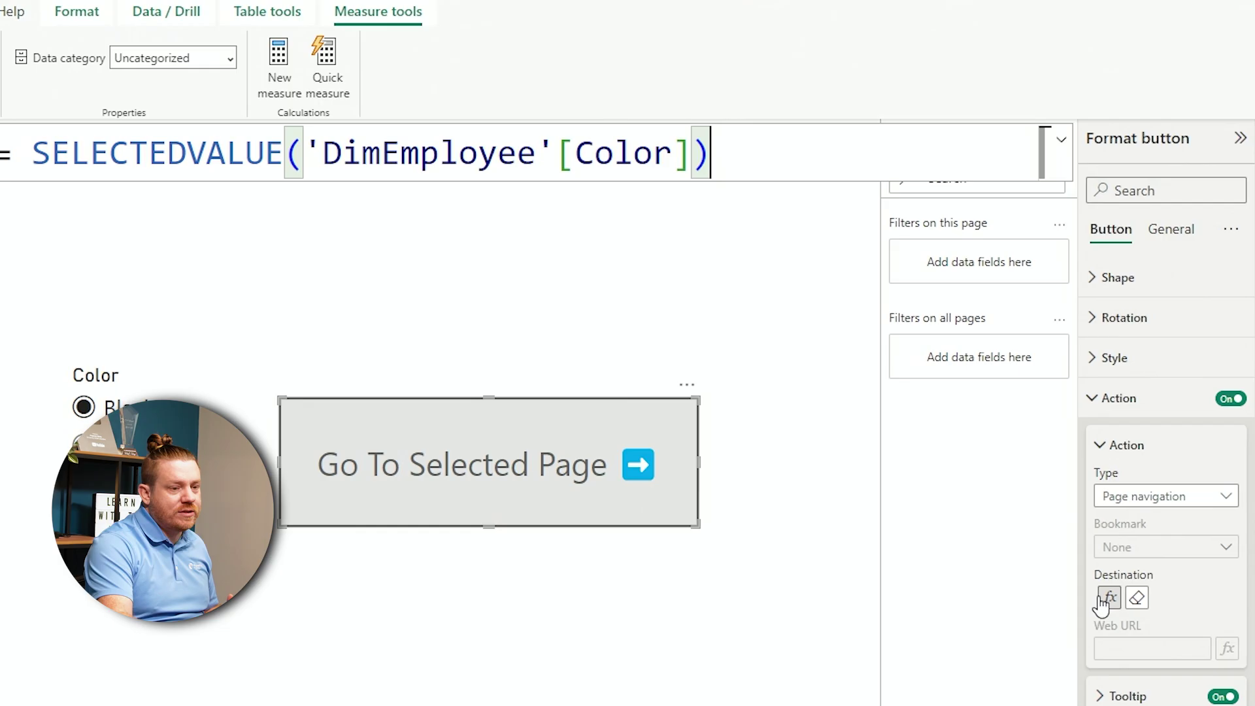
- Make the button's destination the Page Selection field value
{"action": "left_click", "coordinate": [1106, 599]}
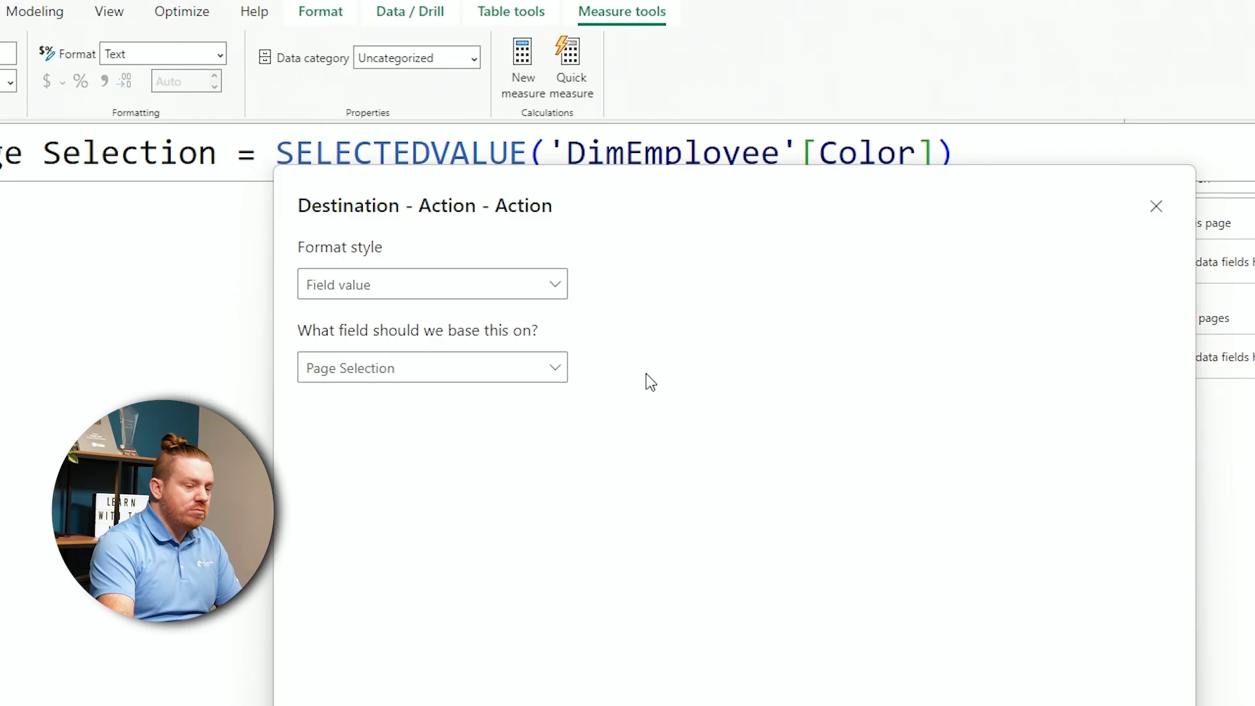
{"action": "left_click", "coordinate": [831, 674]}
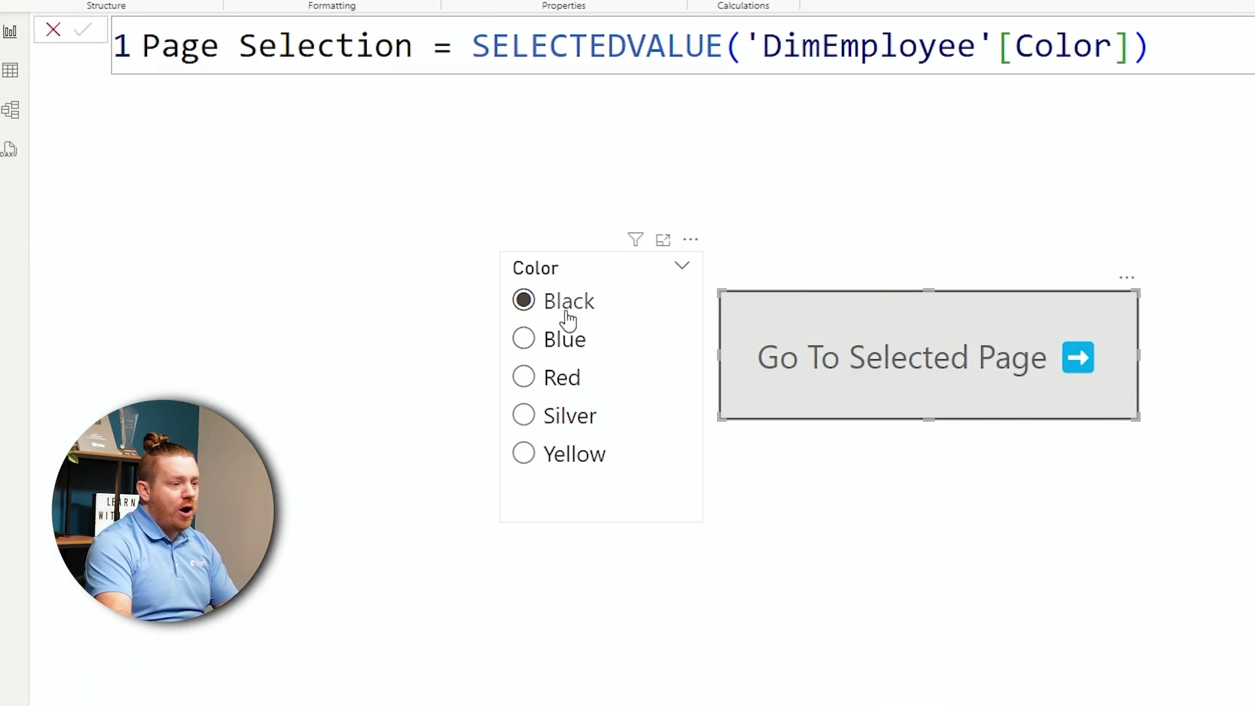
{"action": "left_click", "coordinate": [299, 312]}
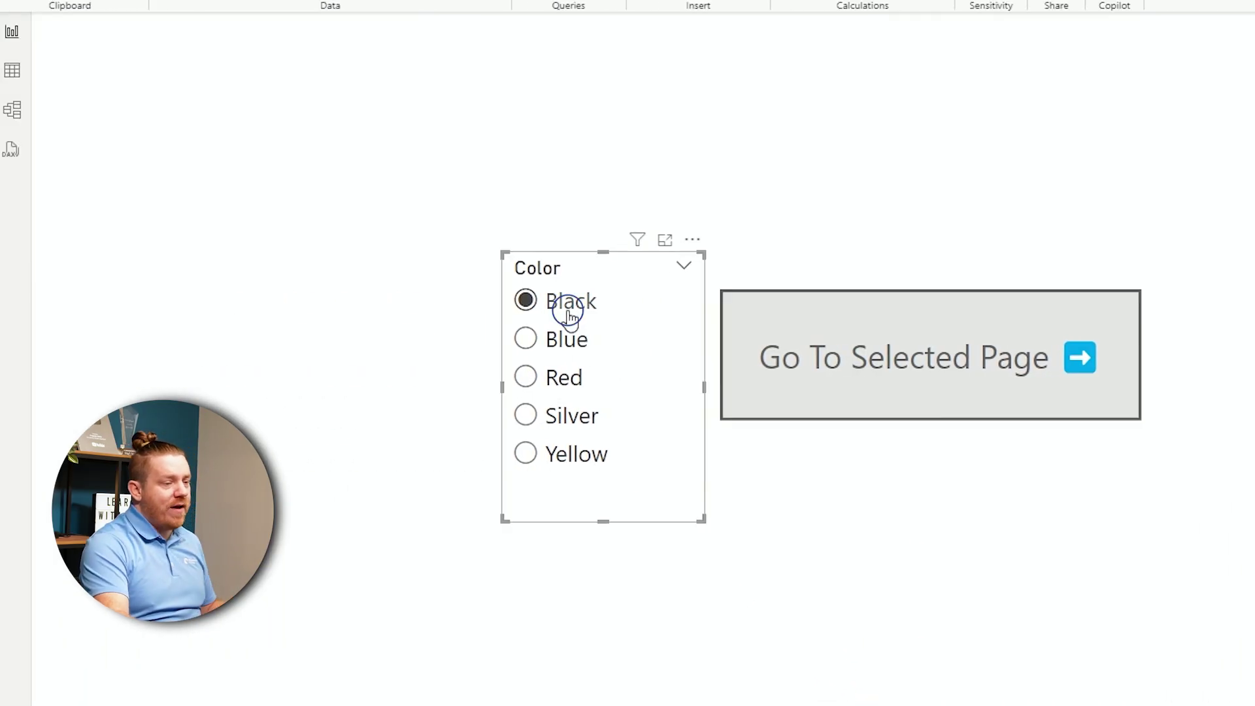
- Test the button with Black and Blue slicer choices, then set the slicer back to Black
{"action": "left_click", "coordinate": [870, 401], "text": "ctrl"}
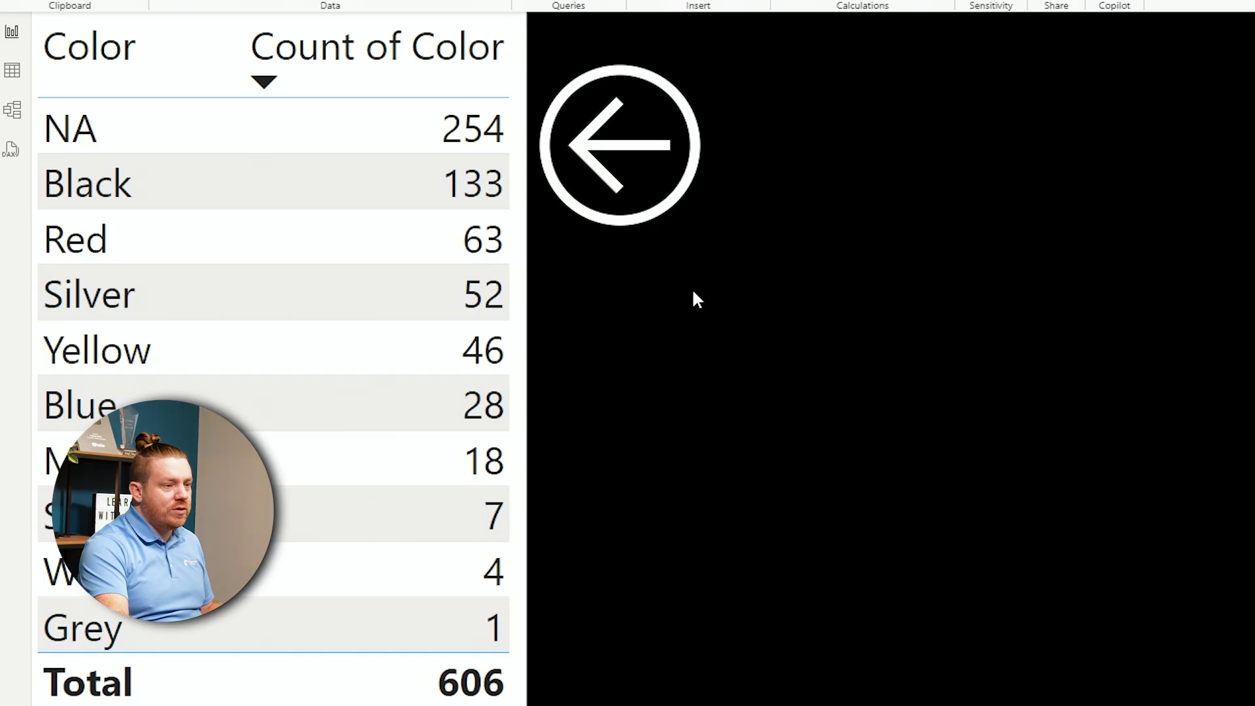
{"action": "left_click", "coordinate": [658, 219], "text": "ctrl"}
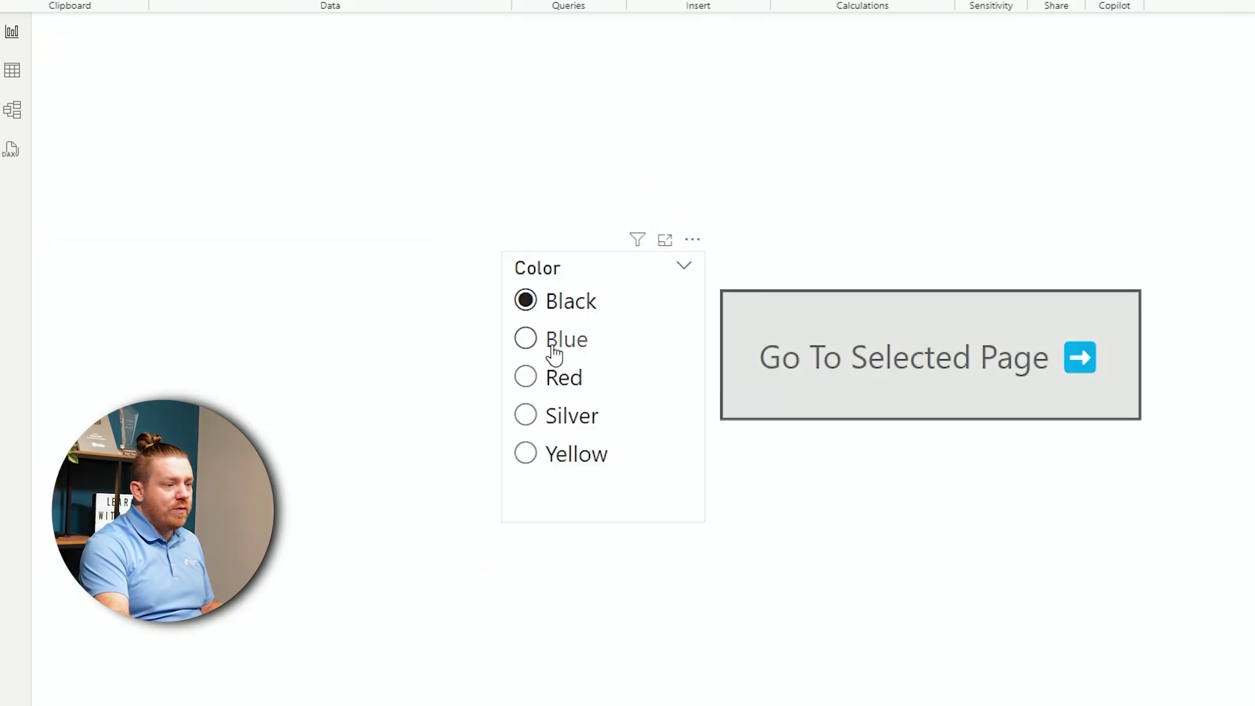
{"action": "left_click", "coordinate": [551, 345]}
{"action": "left_click", "coordinate": [933, 402], "text": "ctrl"}
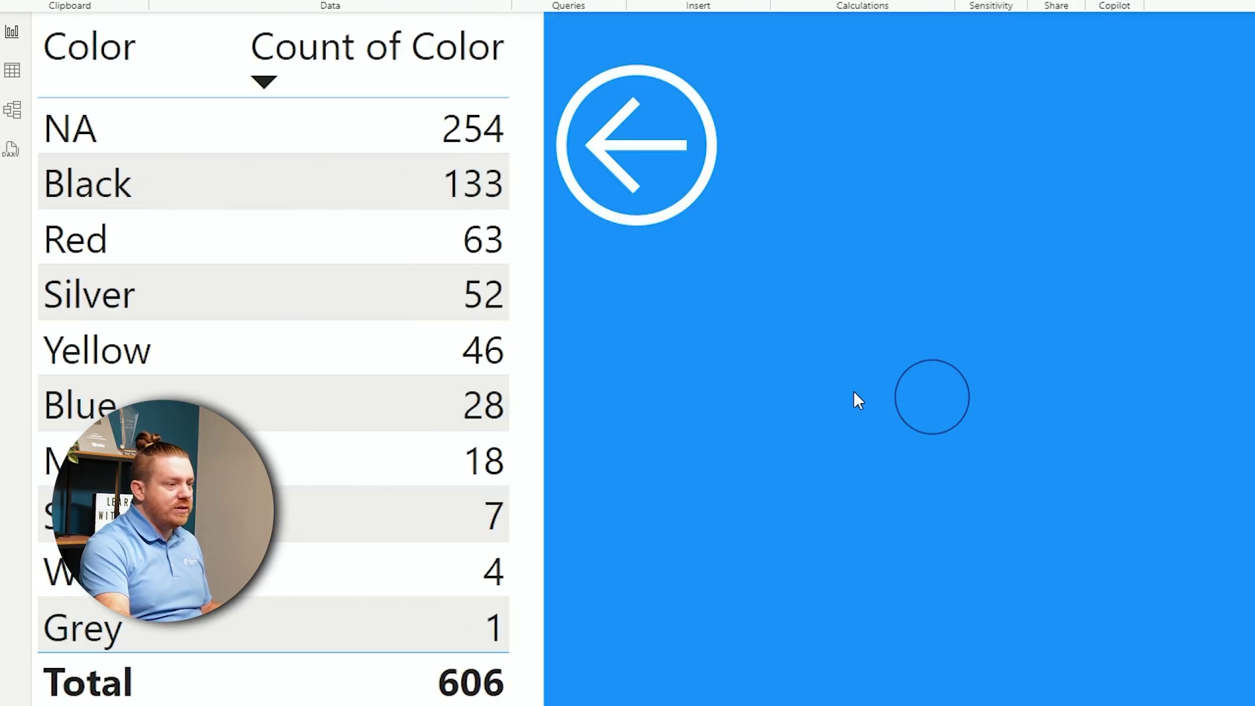
{"action": "left_click", "coordinate": [676, 216], "text": "ctrl"}
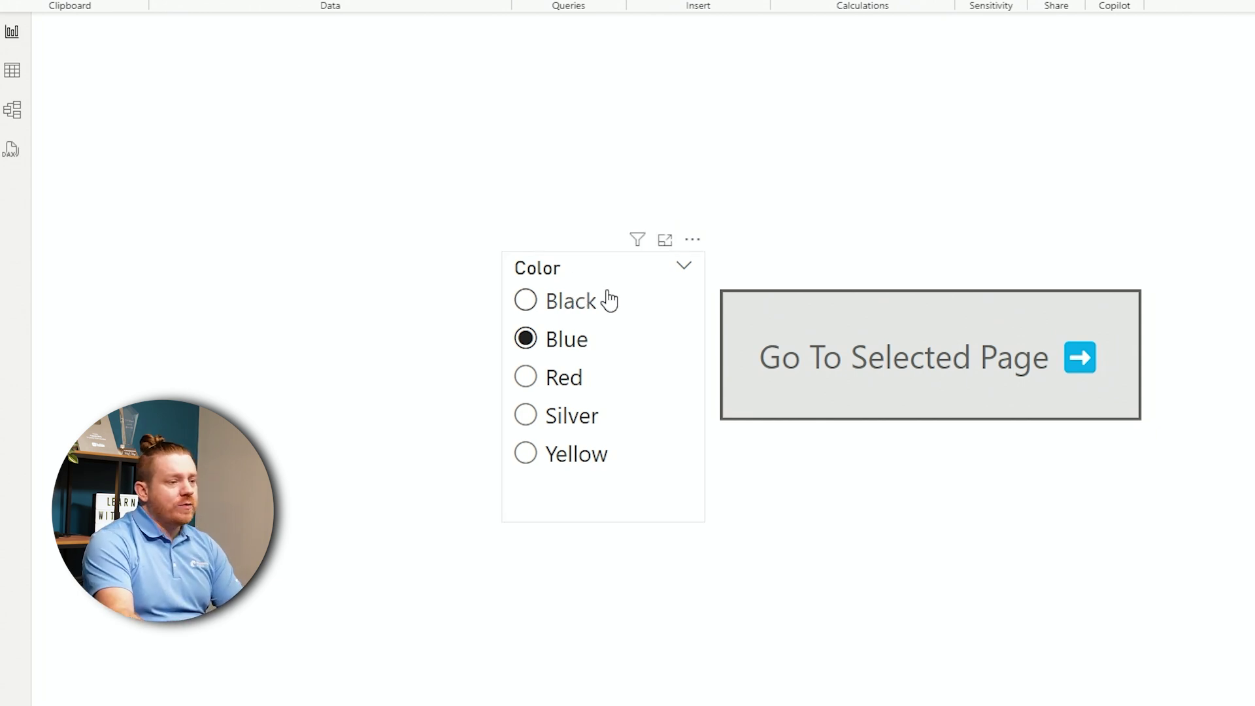
{"action": "left_click", "coordinate": [578, 302]}
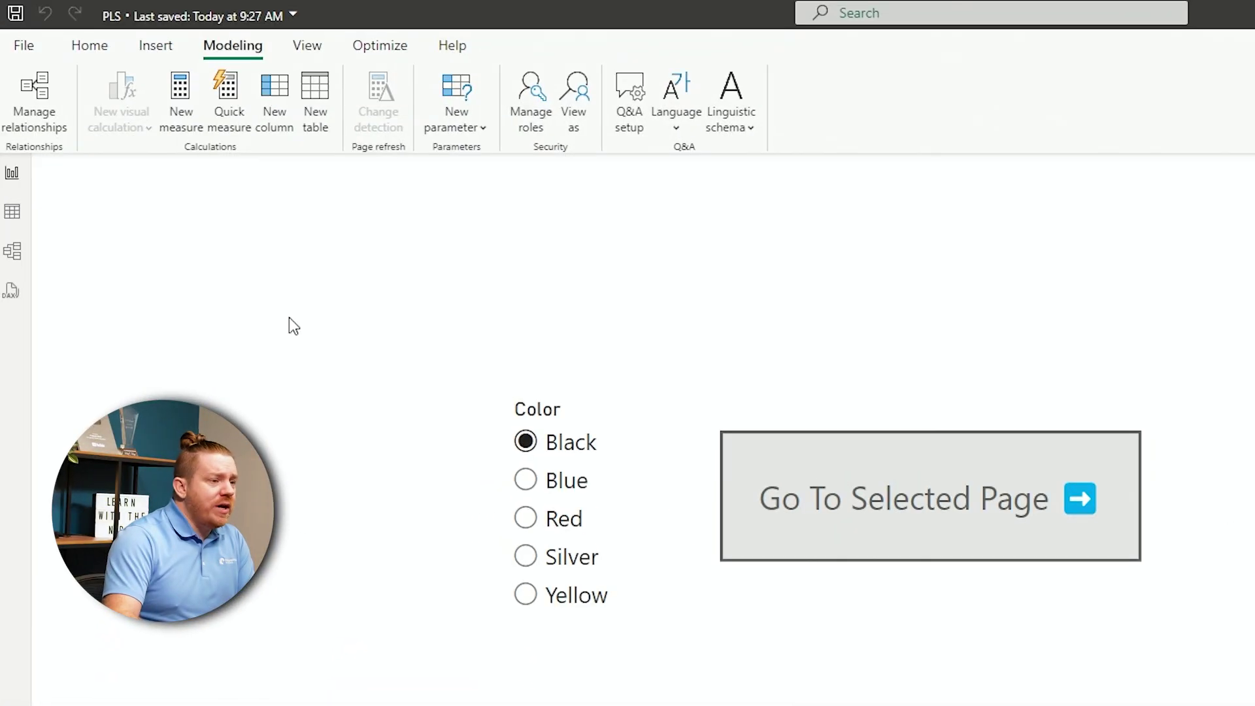
- Create a new security role named 'Page Level Security'
{"action": "left_click", "coordinate": [528, 128]}
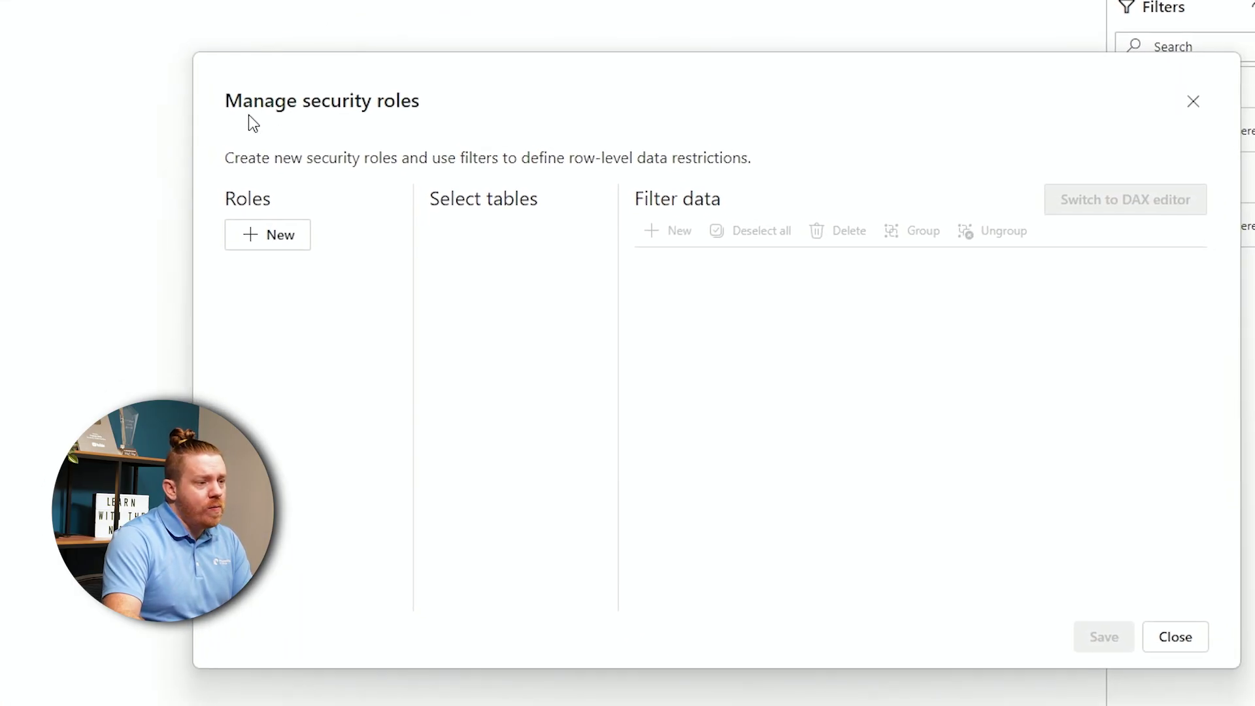
{"action": "left_click", "coordinate": [275, 255]}
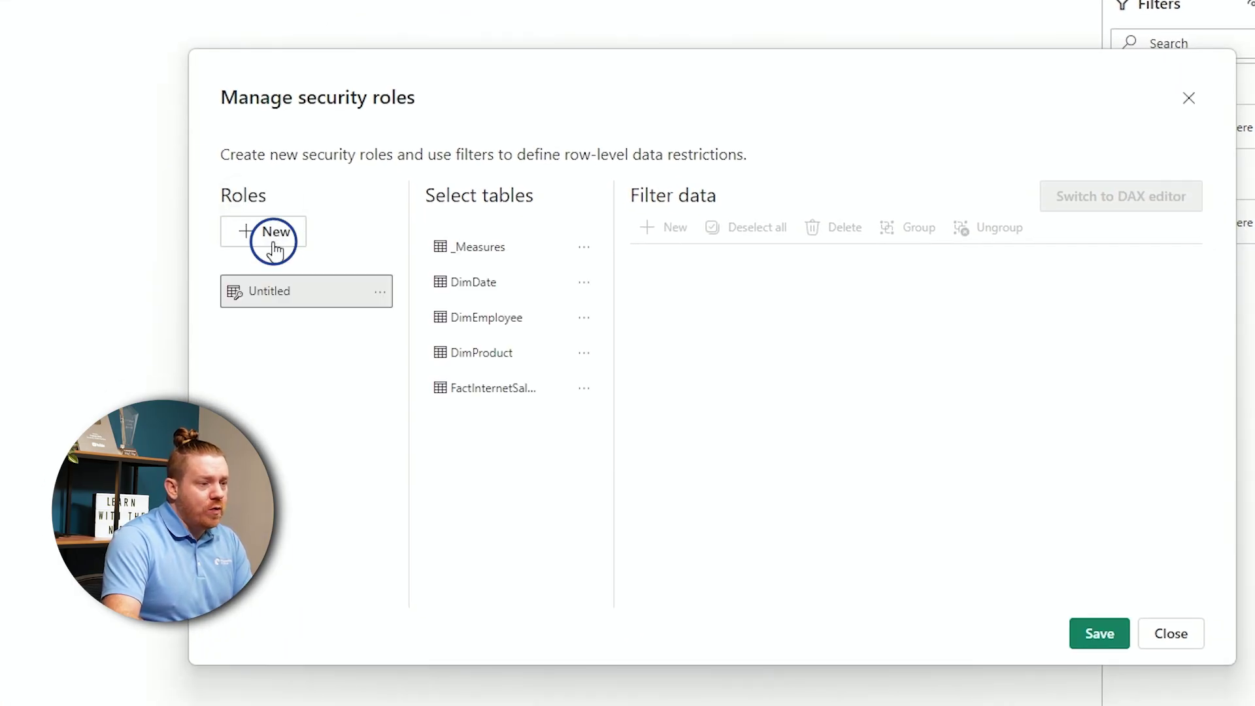
{"action": "left_click", "coordinate": [273, 296]}
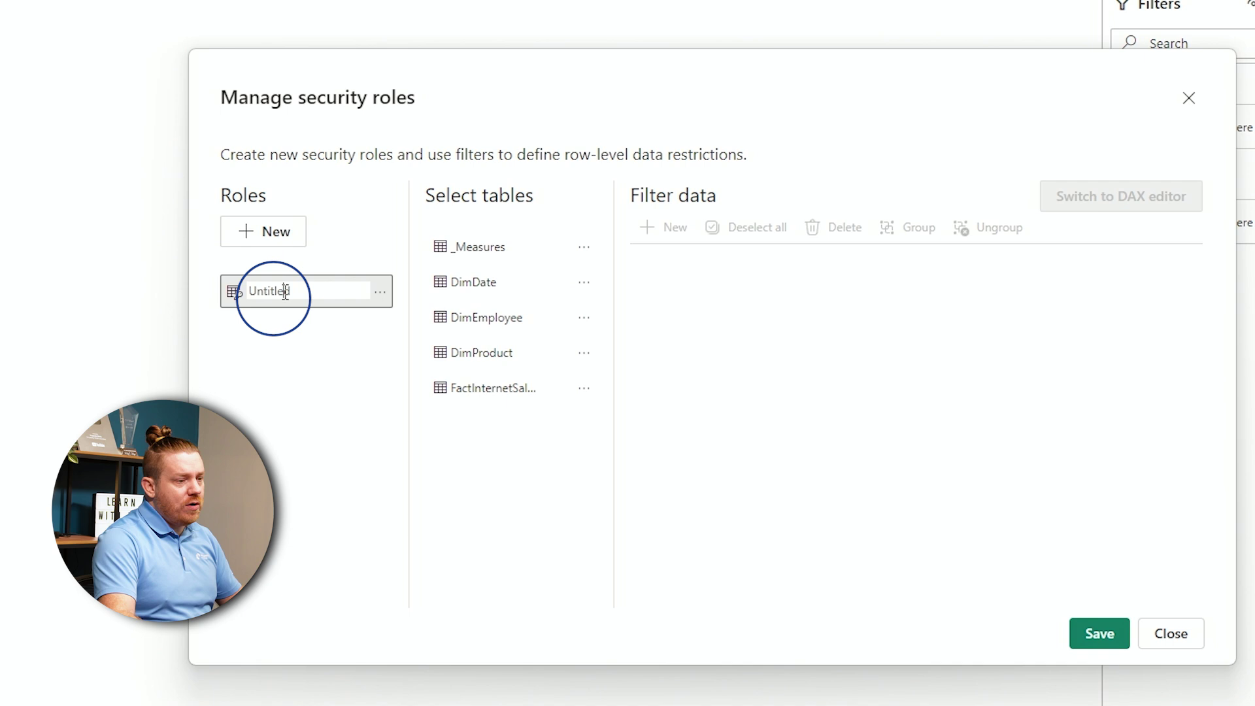
{"action": "key", "text": "ctrl+a"}
{"action": "type", "text": "Page L"}
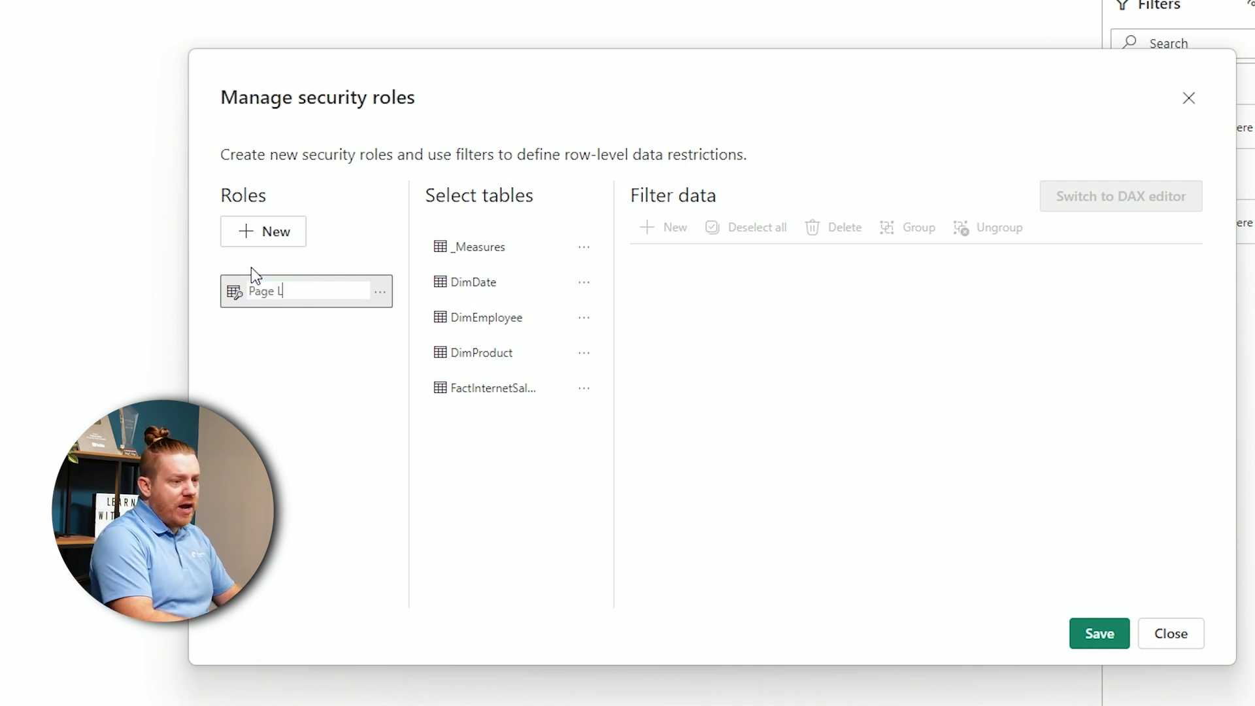
{"action": "type", "text": "evel Security"}
{"action": "key", "text": "Return"}
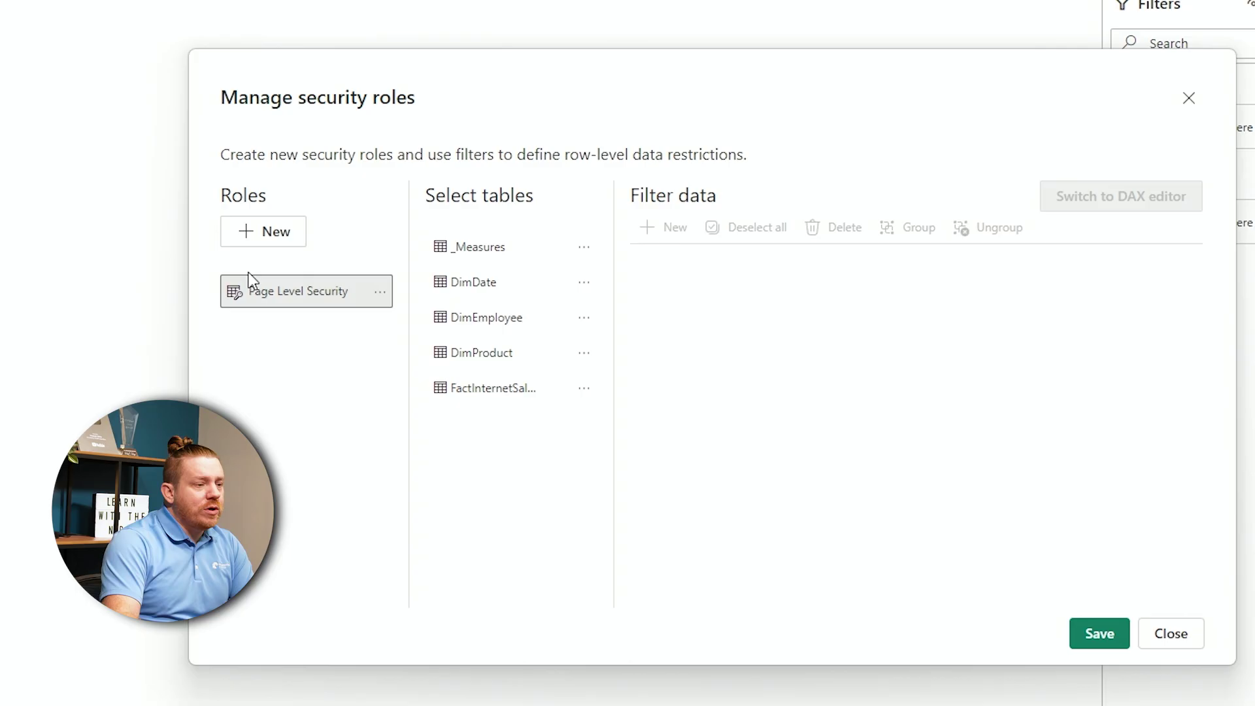
- Add a DimEmployee filter rule on the Email column
{"action": "left_click", "coordinate": [511, 330]}
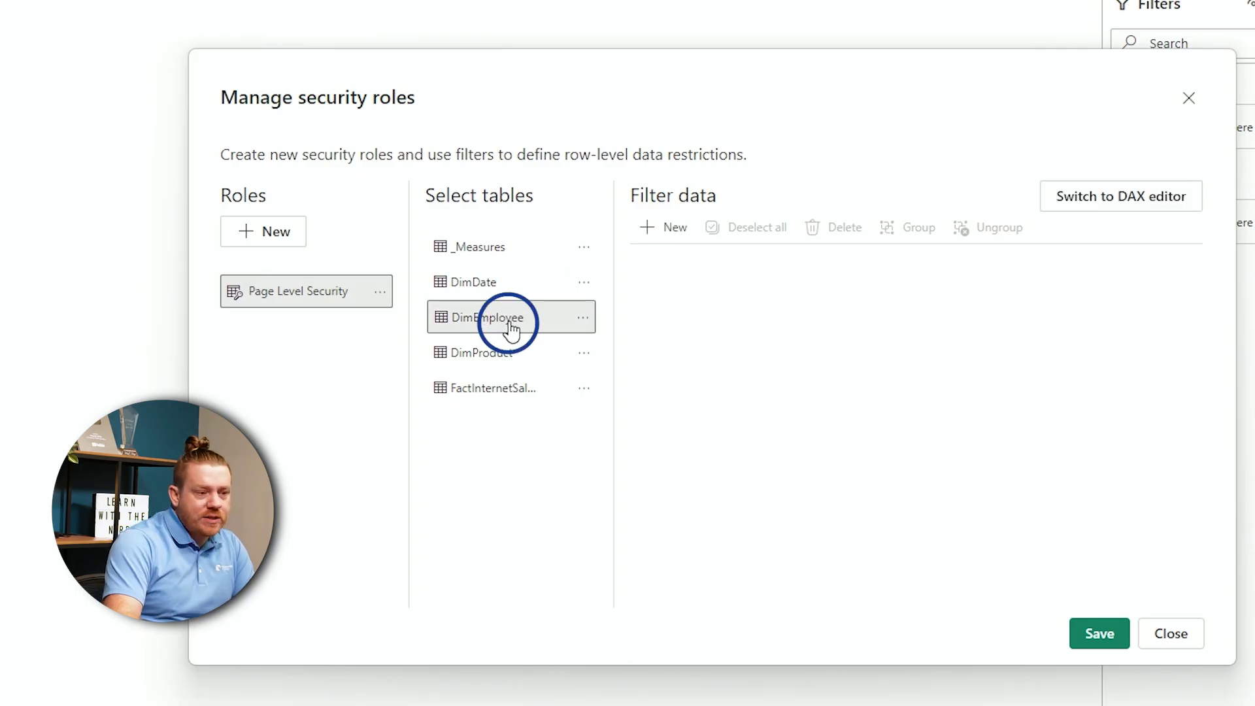
{"action": "left_click", "coordinate": [677, 229]}
{"action": "left_click", "coordinate": [785, 358]}
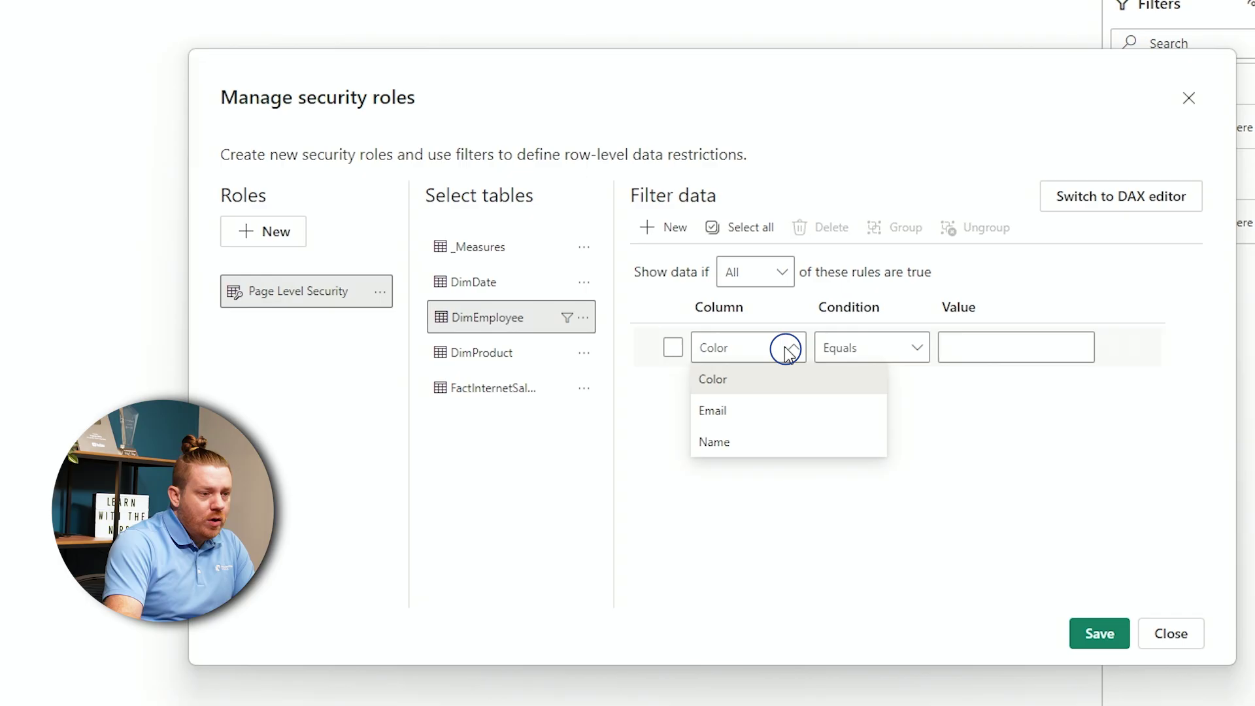
{"action": "left_click", "coordinate": [728, 412]}
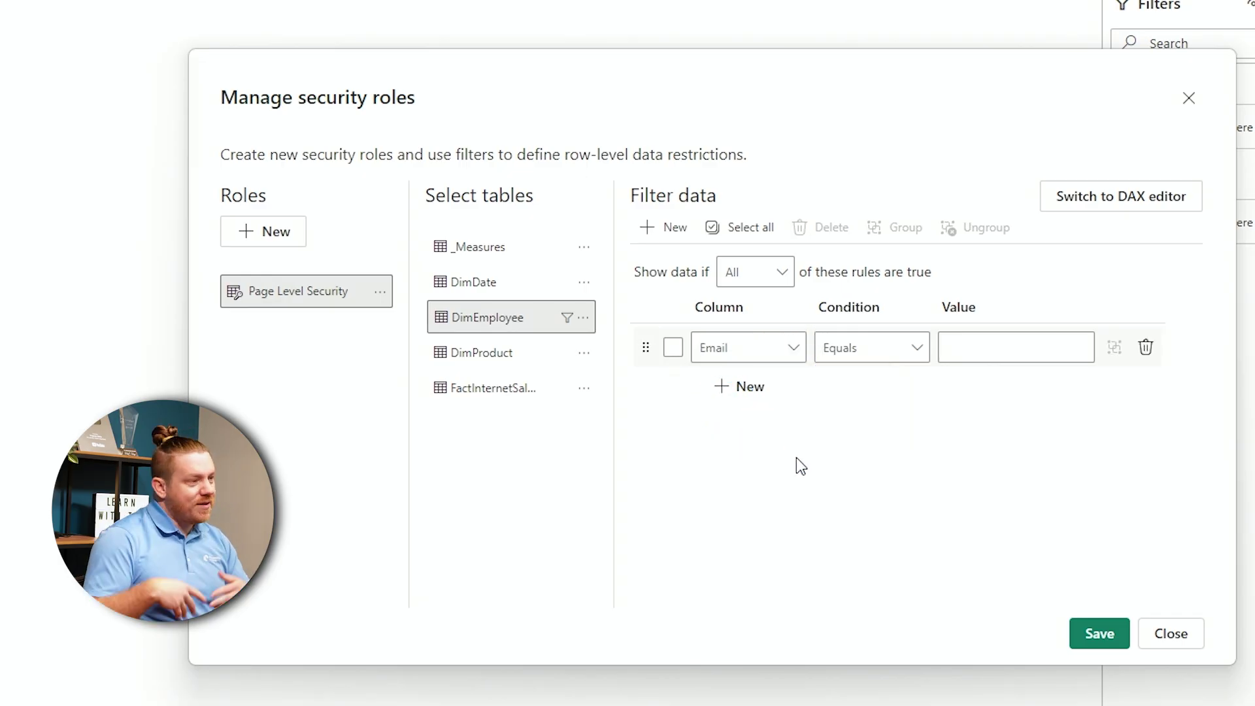
- Write the DimEmployee rule in the DAX editor as [Email] == USERPRINCIPALNAME()
{"action": "left_click", "coordinate": [1096, 208]}
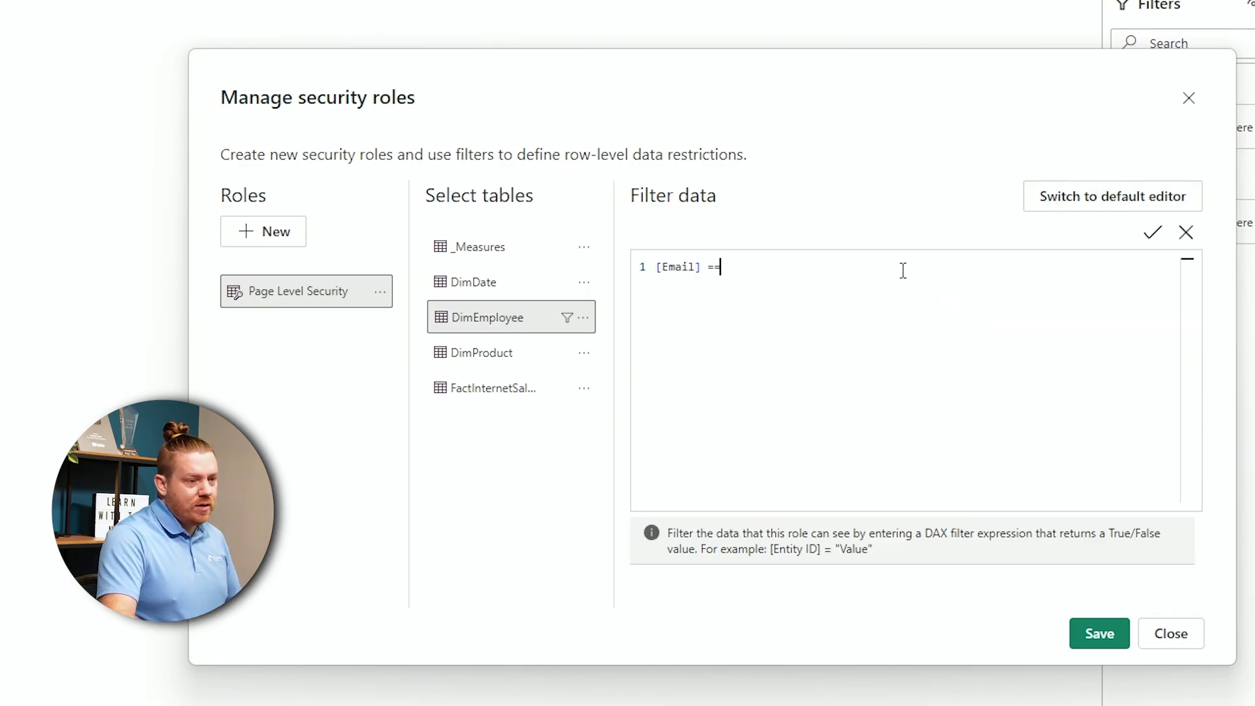
{"action": "type", "text": "Userp"}
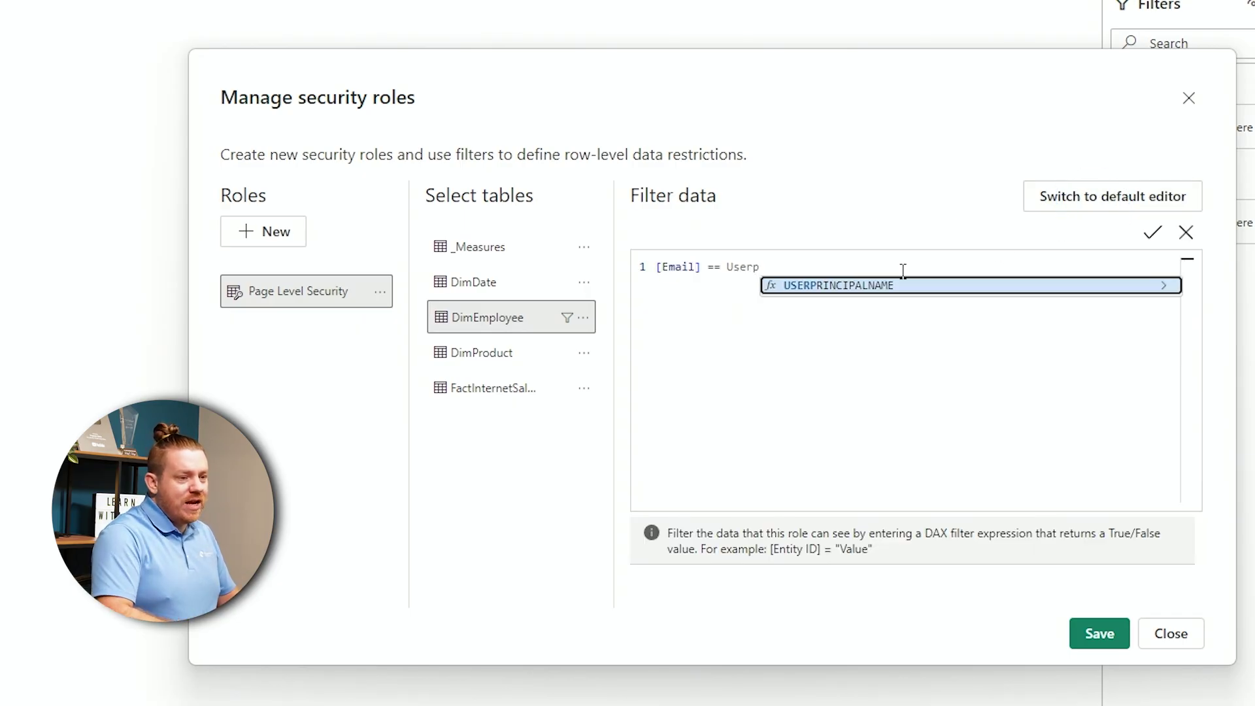
{"action": "key", "text": "Tab"}
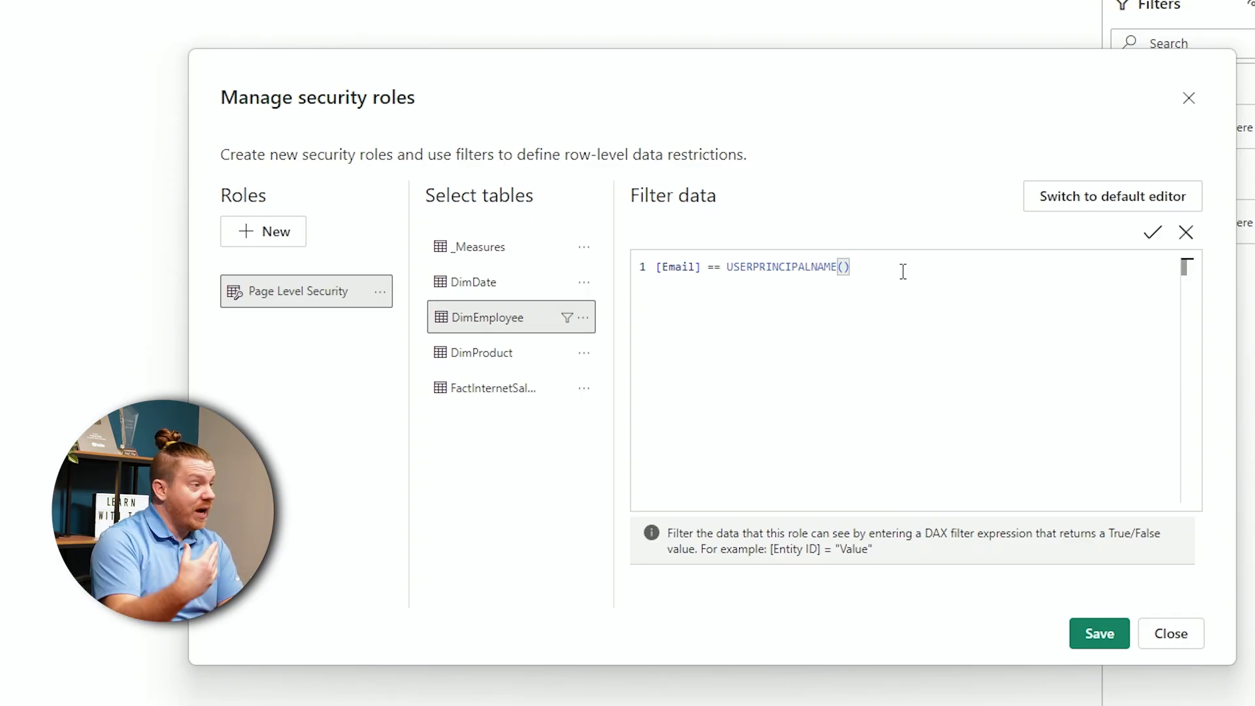
- Save the Page Level Security role and close the roles manager
{"action": "left_click", "coordinate": [1099, 635]}
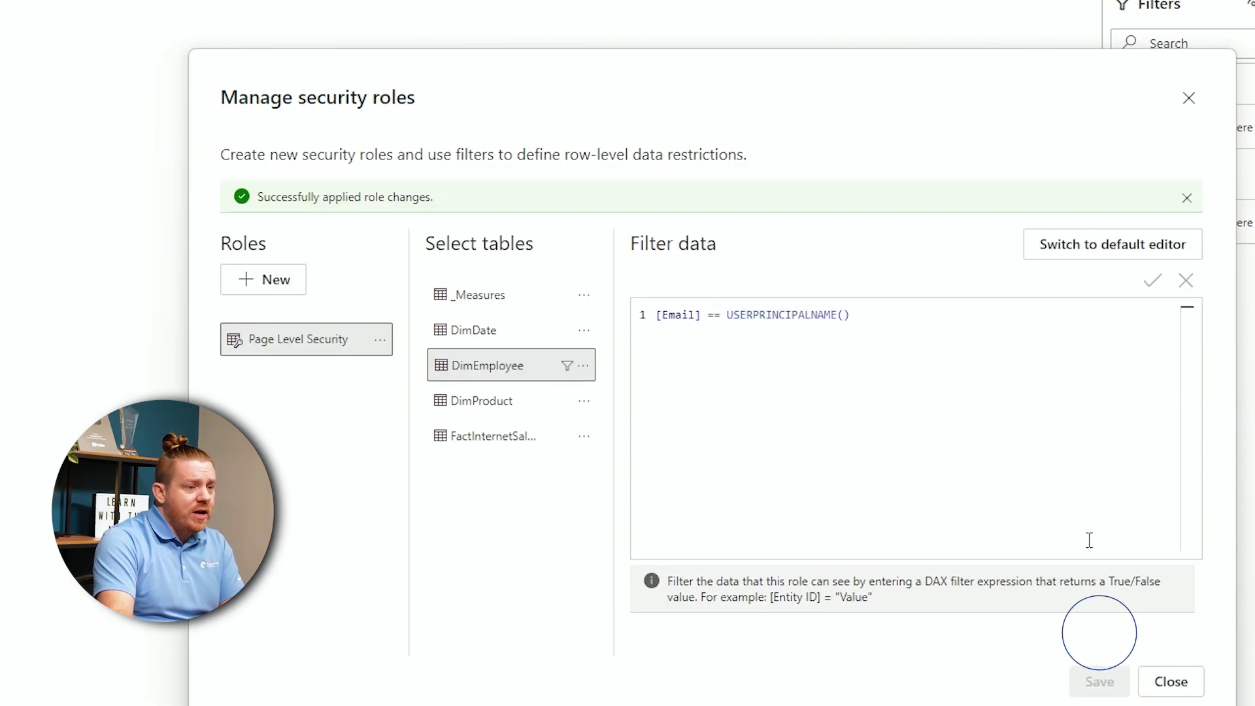
{"action": "left_click", "coordinate": [1187, 689]}
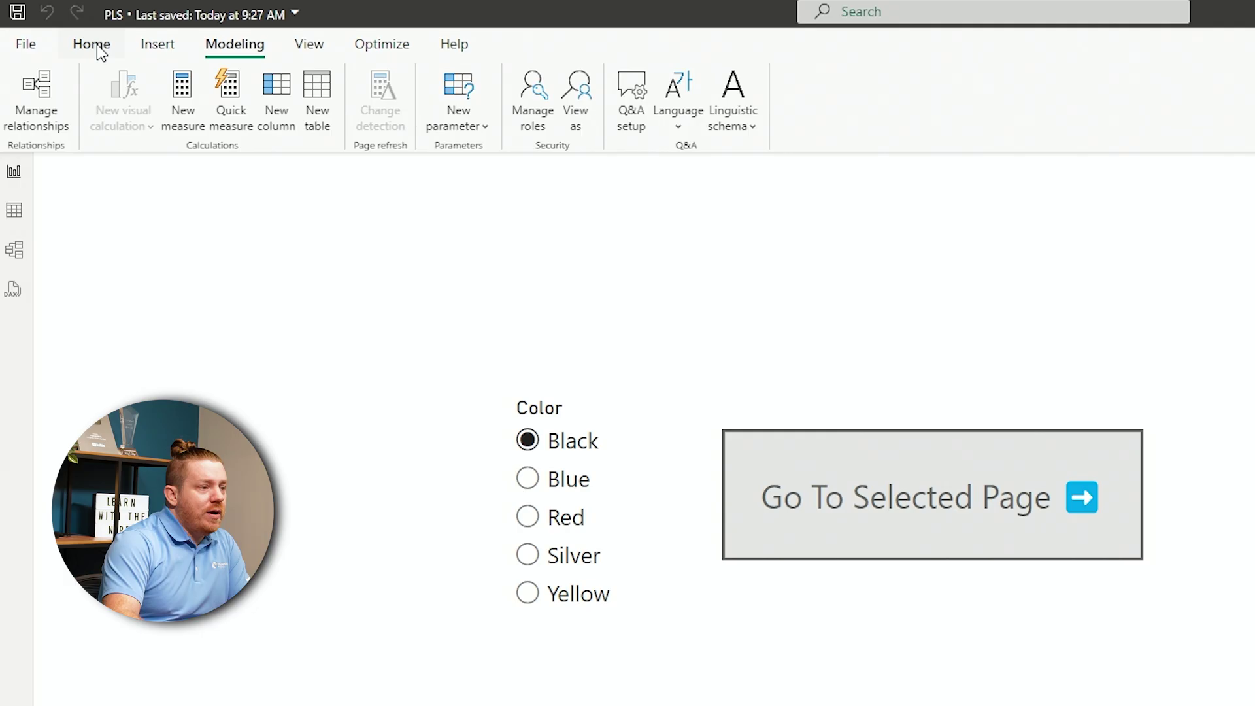
- Save PLS.pbix, publish it to the test workspace replacing the PLS model, and open it online
{"action": "left_click", "coordinate": [92, 39]}
{"action": "left_click", "coordinate": [1049, 104]}
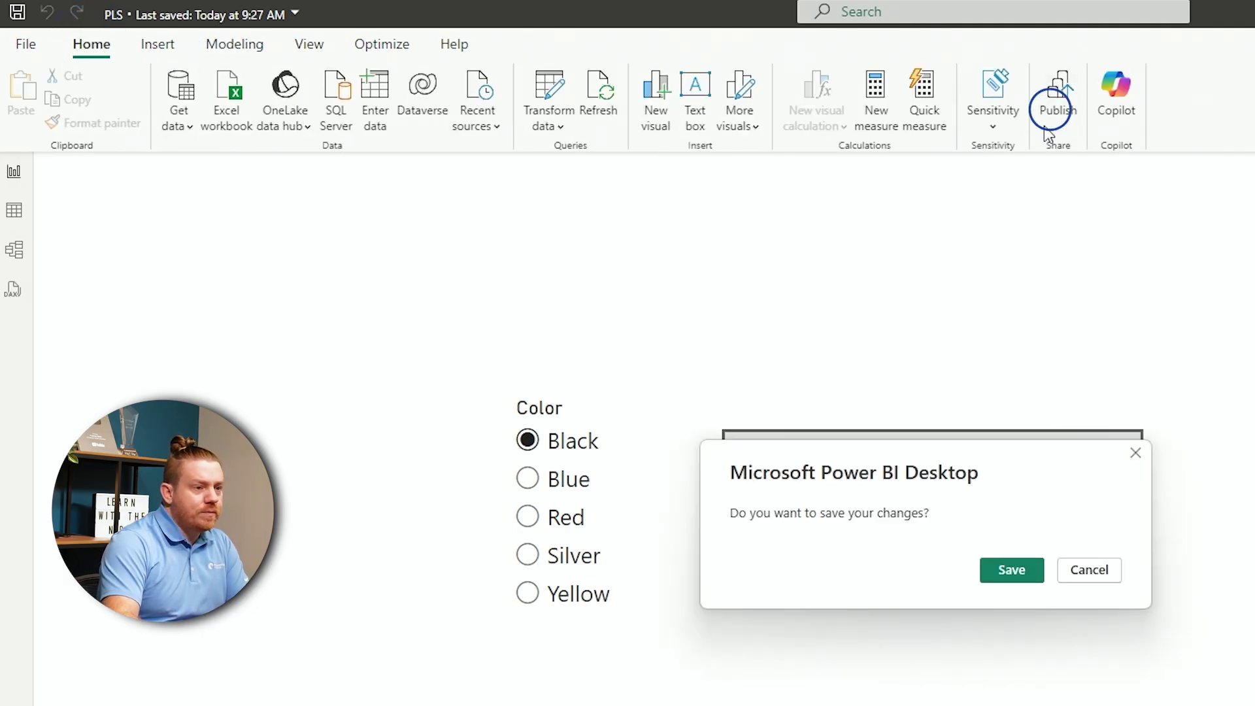
{"action": "left_click", "coordinate": [999, 572]}
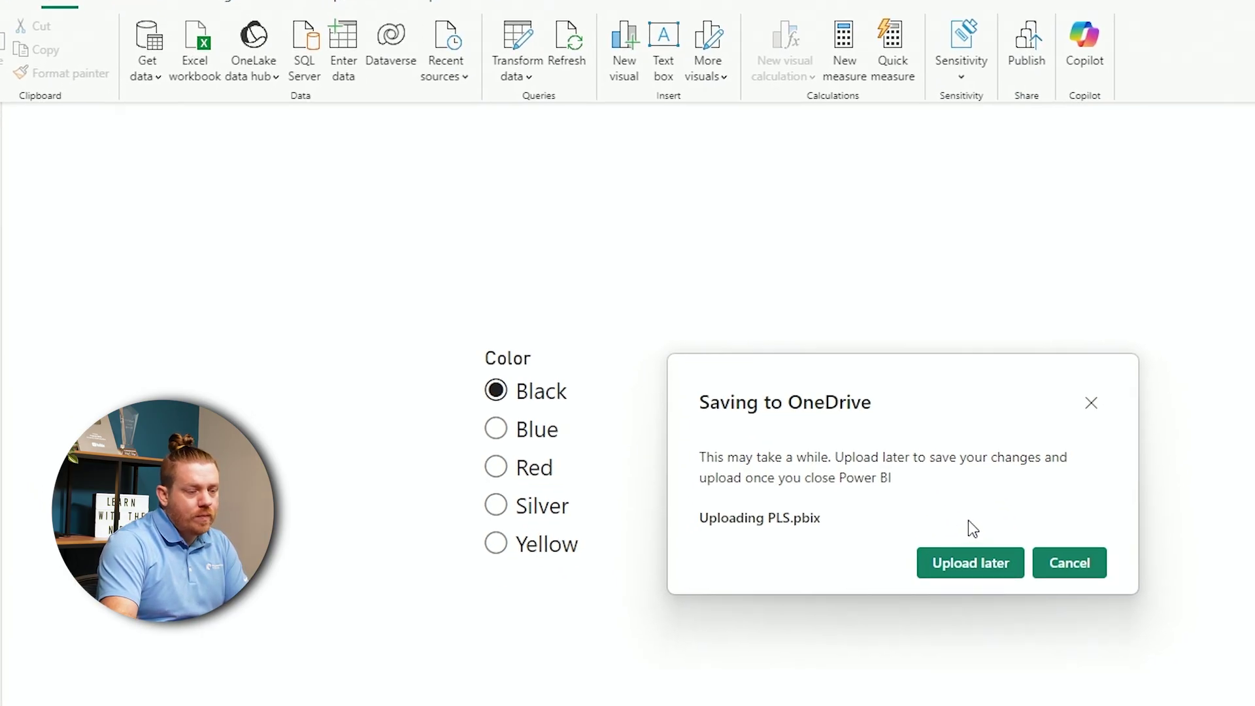
{"action": "left_click", "coordinate": [869, 424]}
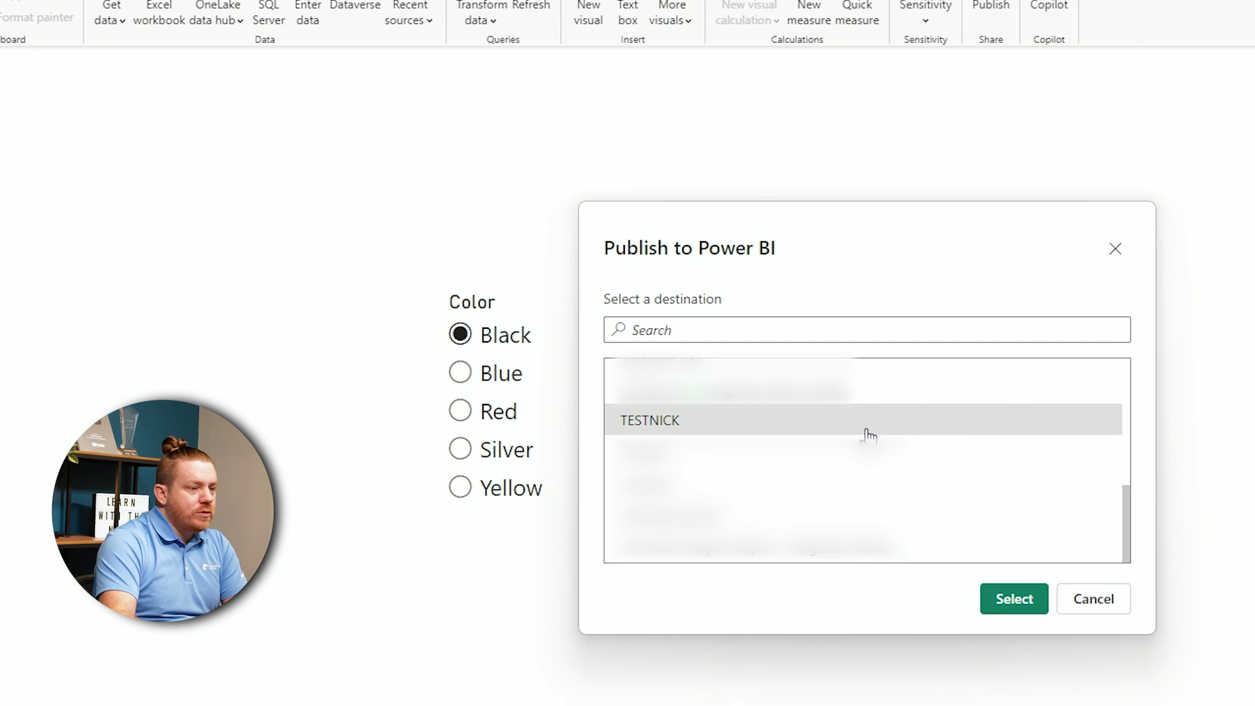
{"action": "left_click", "coordinate": [1001, 606]}
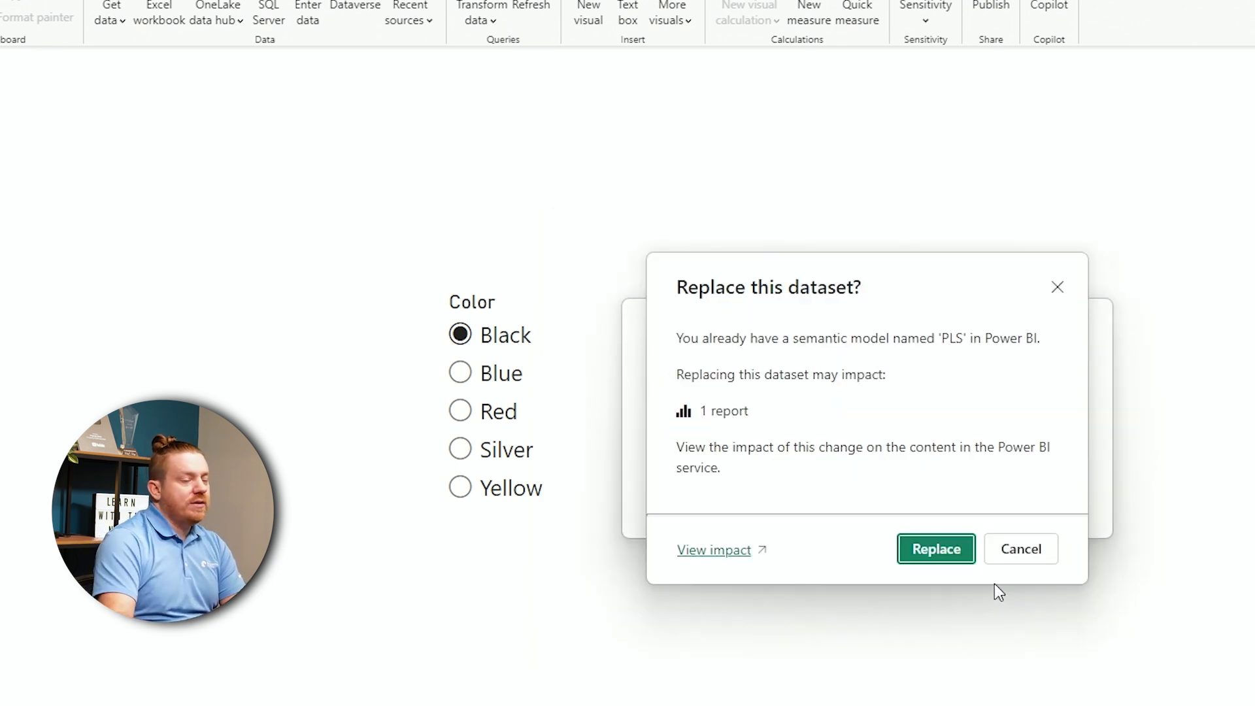
{"action": "left_click", "coordinate": [949, 556]}
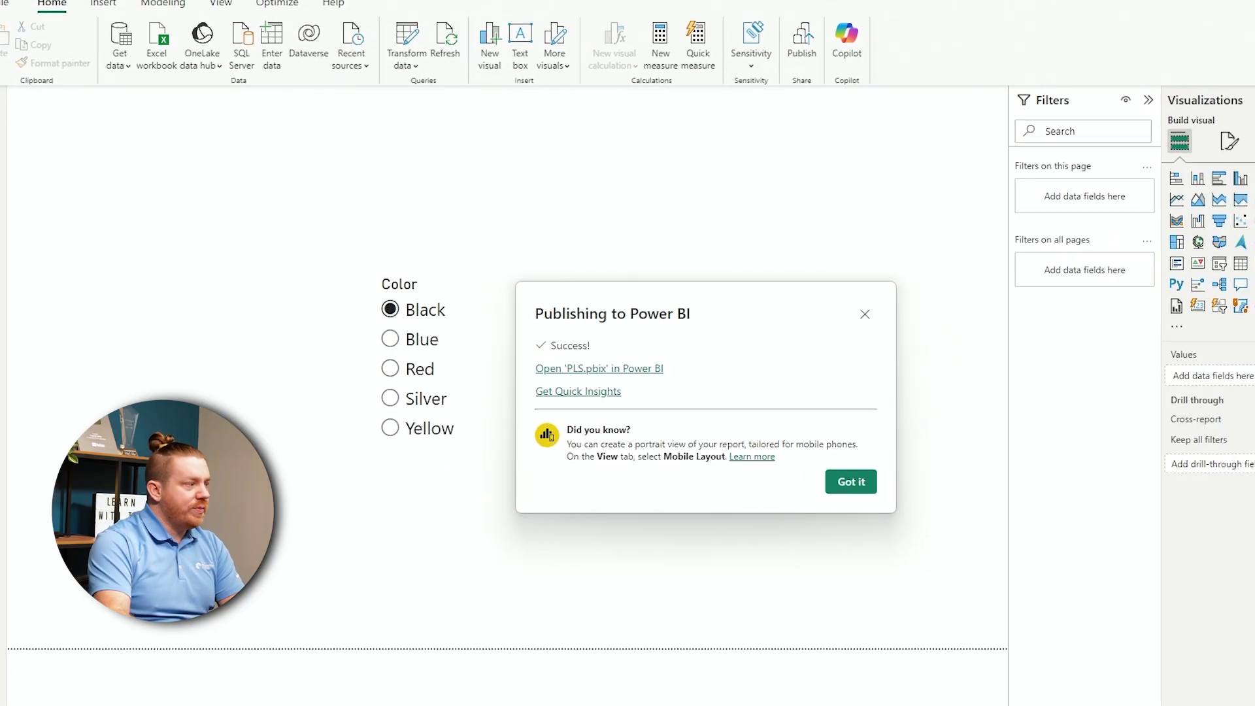
{"action": "left_click", "coordinate": [556, 354]}
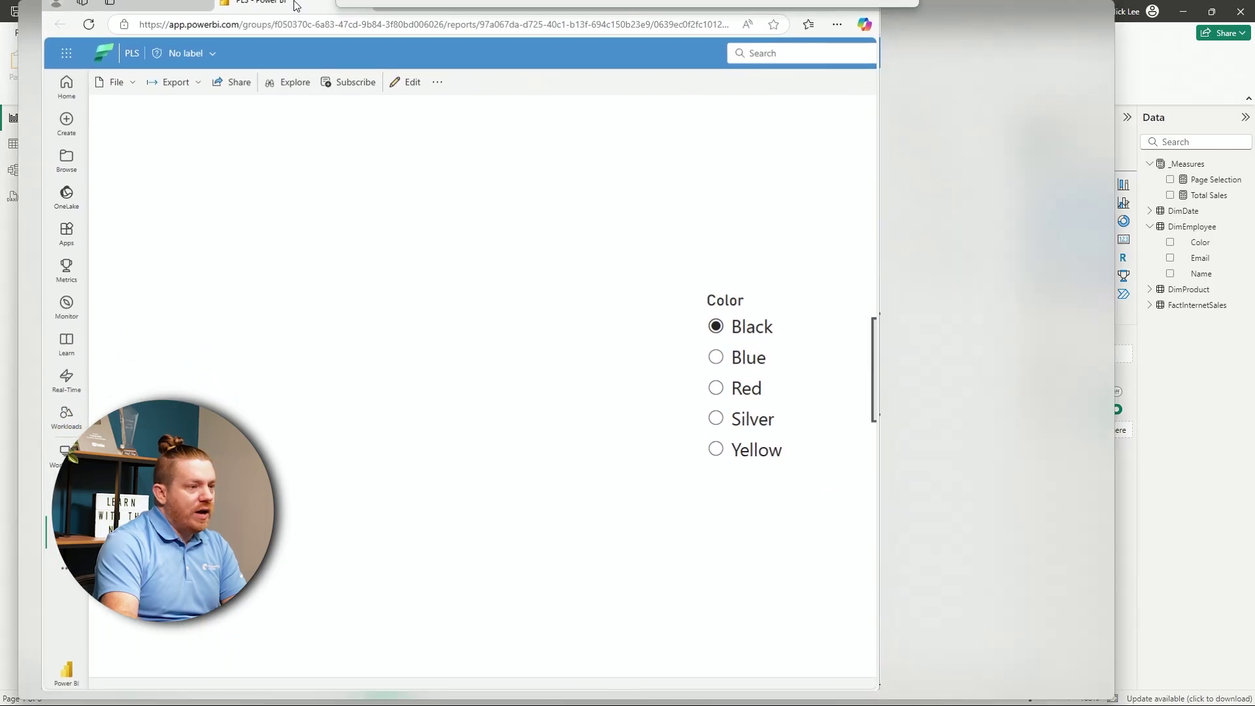
- Maximize the browser and confirm choosing Blue leads to the Blue detail page
{"action": "double_click", "coordinate": [313, 43]}
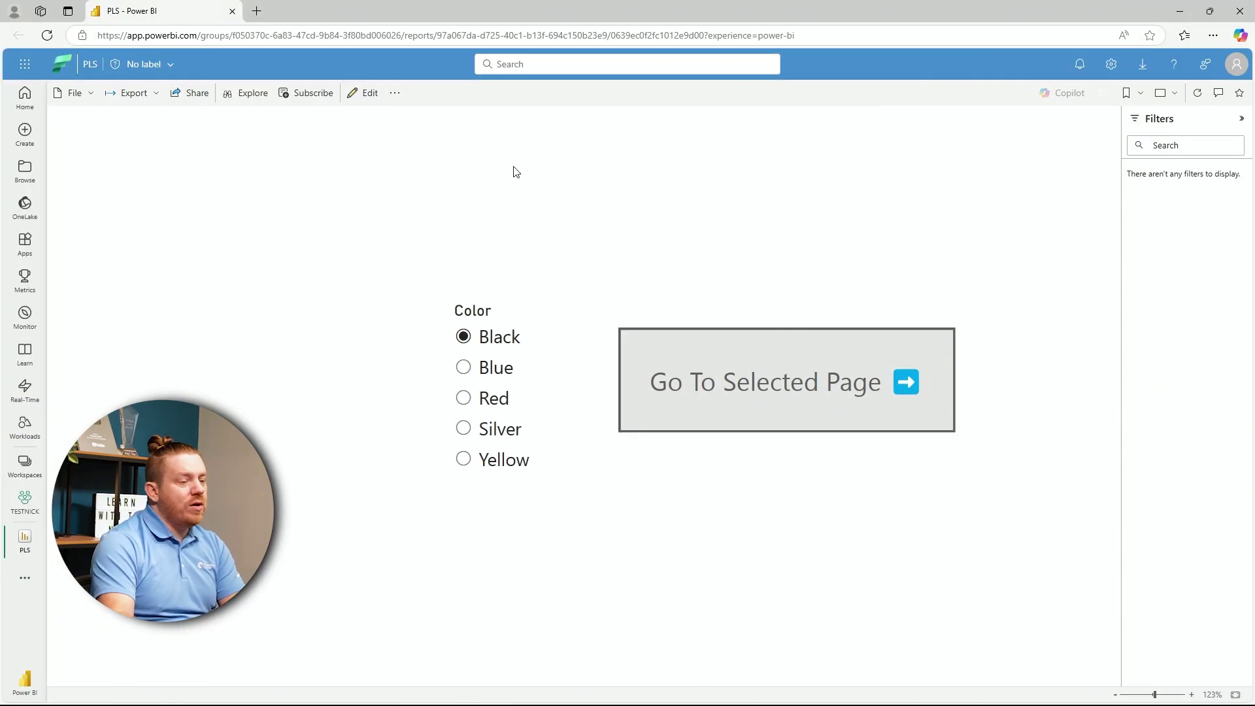
{"action": "left_click", "coordinate": [497, 368]}
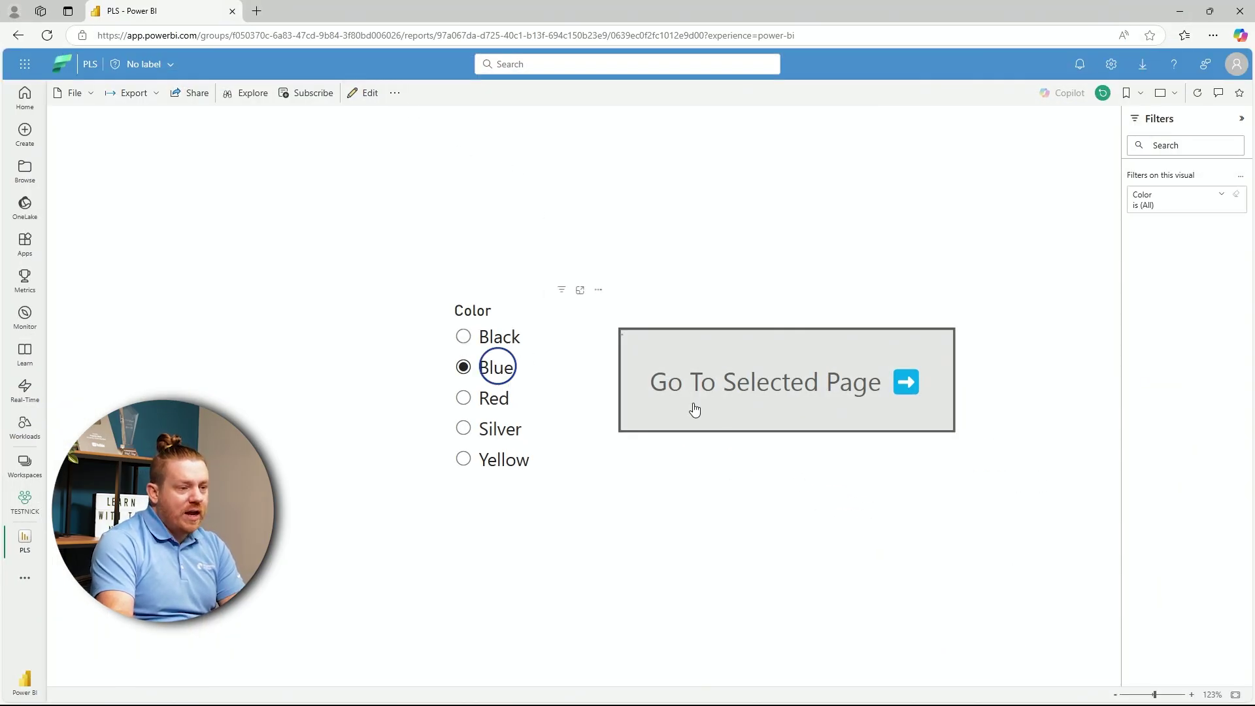
{"action": "left_click", "coordinate": [659, 390]}
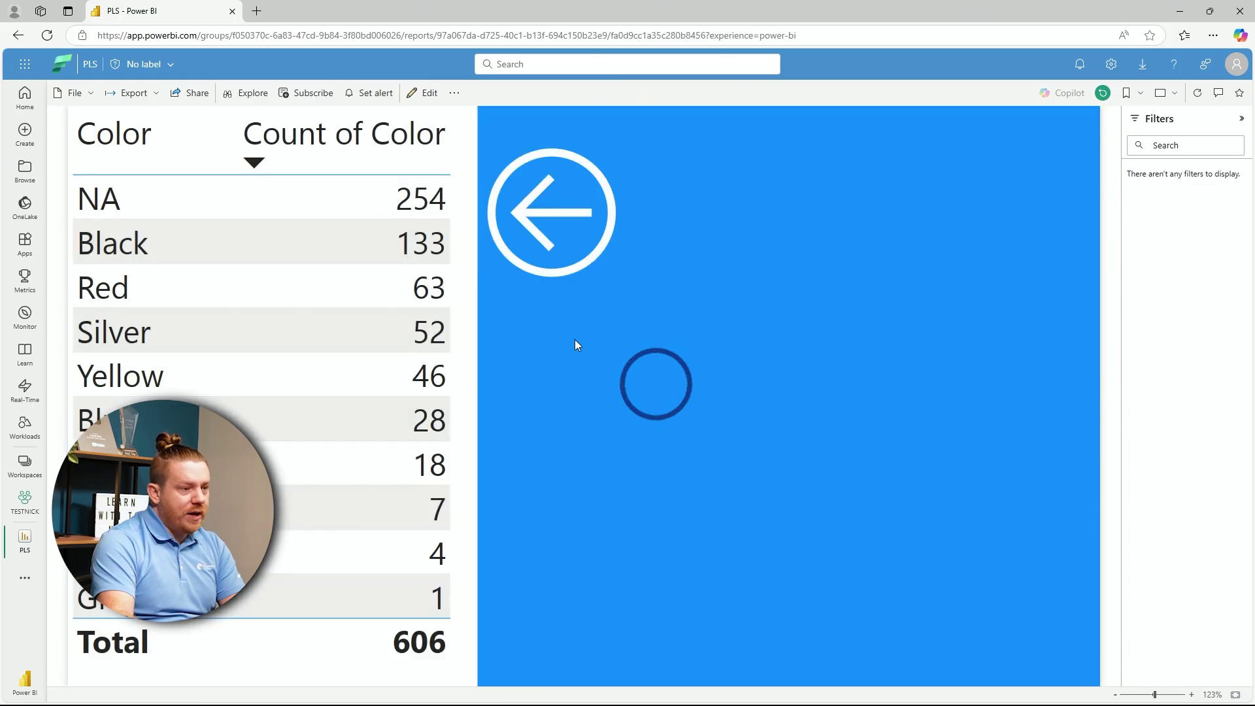
{"action": "left_click", "coordinate": [551, 263]}
- Confirm choosing Red leads to the Red detail page, then reset the Color slicer to Black
{"action": "left_click", "coordinate": [497, 399]}
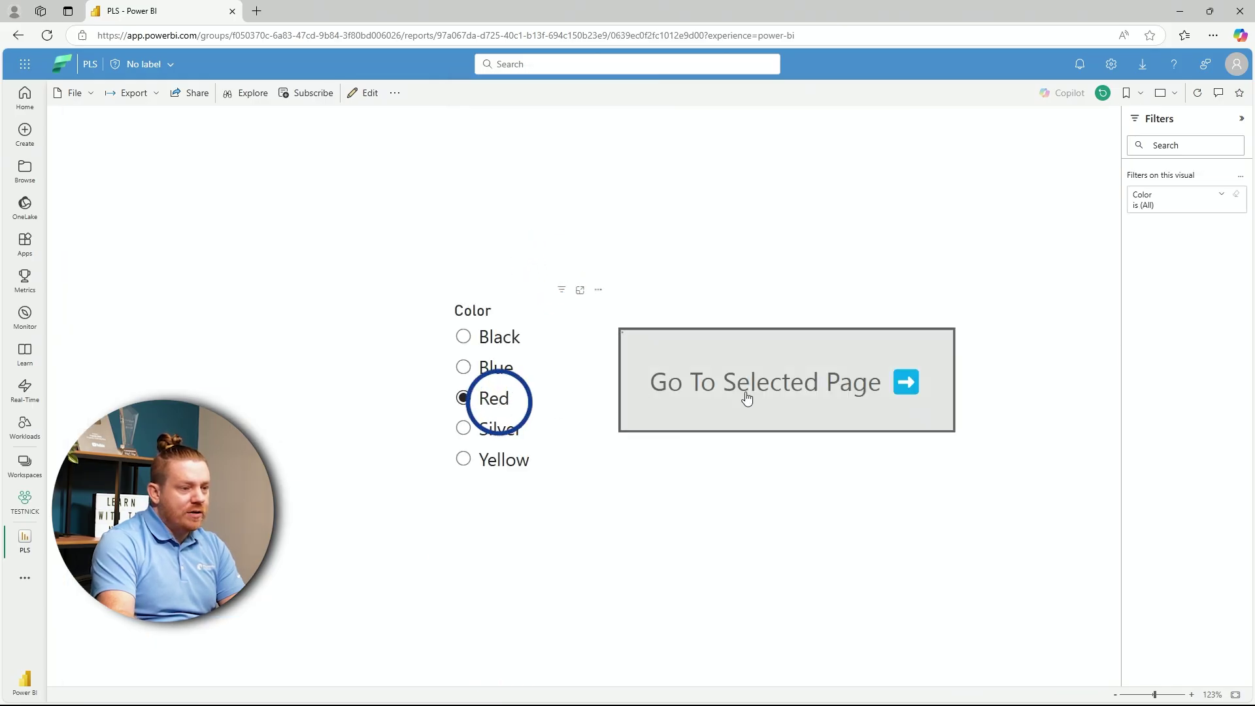
{"action": "left_click", "coordinate": [746, 388]}
{"action": "left_click", "coordinate": [546, 236]}
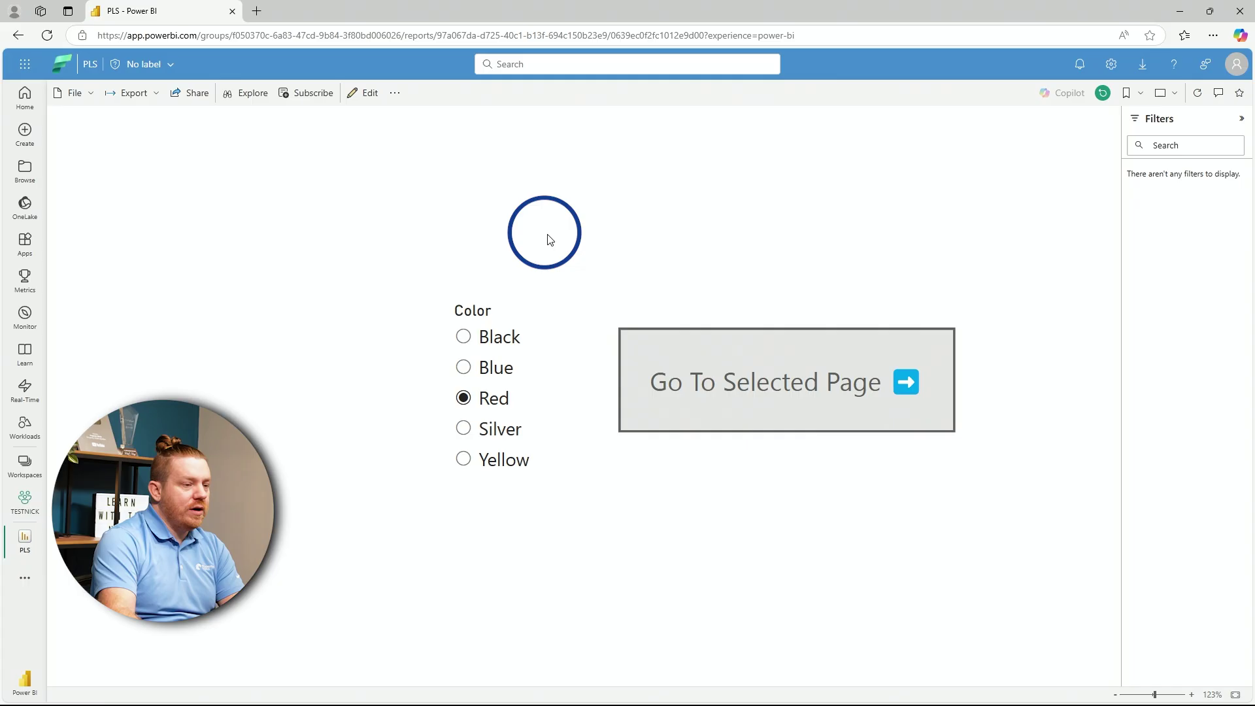
{"action": "left_click", "coordinate": [500, 336]}
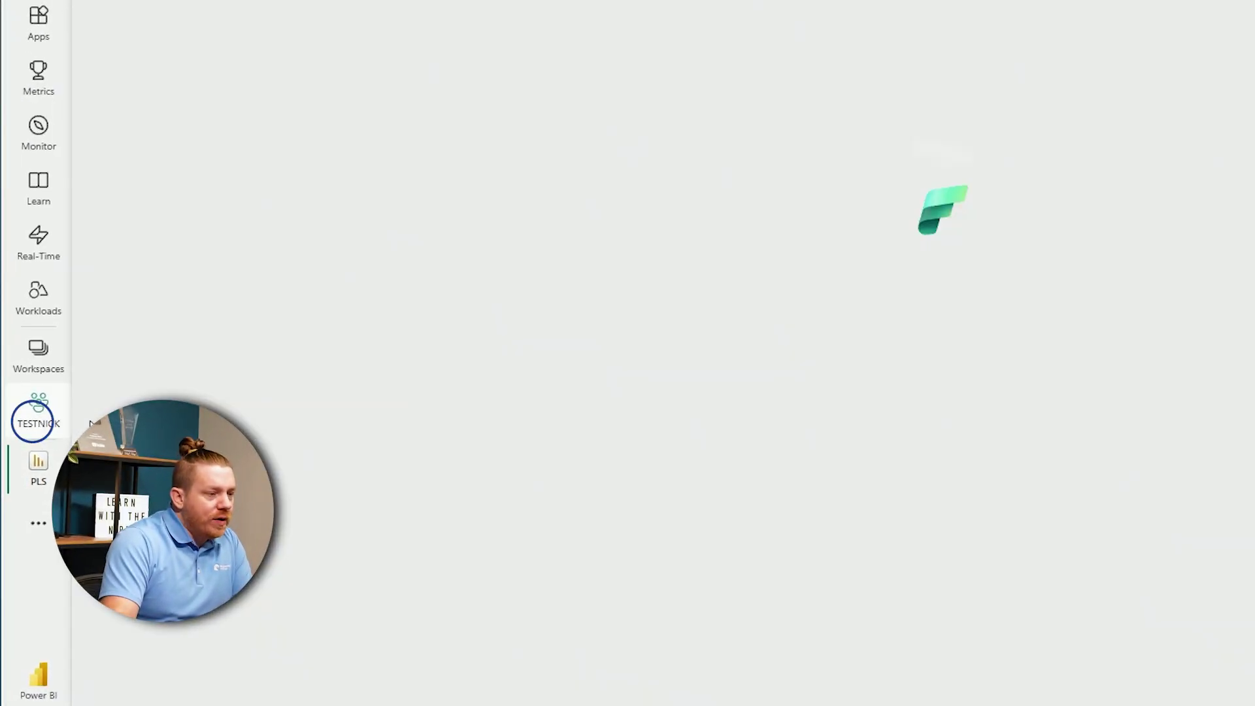
- Add the demo user account to the PLS model's Page Level Security role and save
{"action": "scroll", "coordinate": [465, 485], "scroll_direction": "down", "scroll_amount": 3}
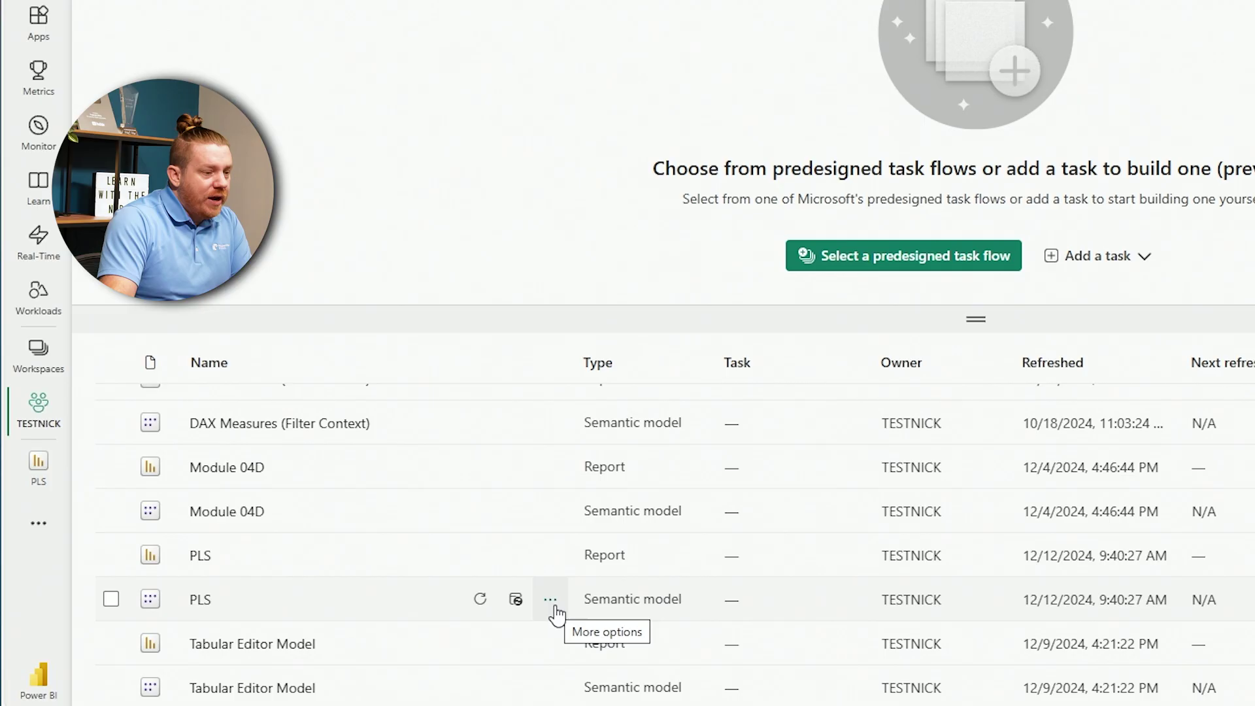
{"action": "left_click", "coordinate": [551, 600]}
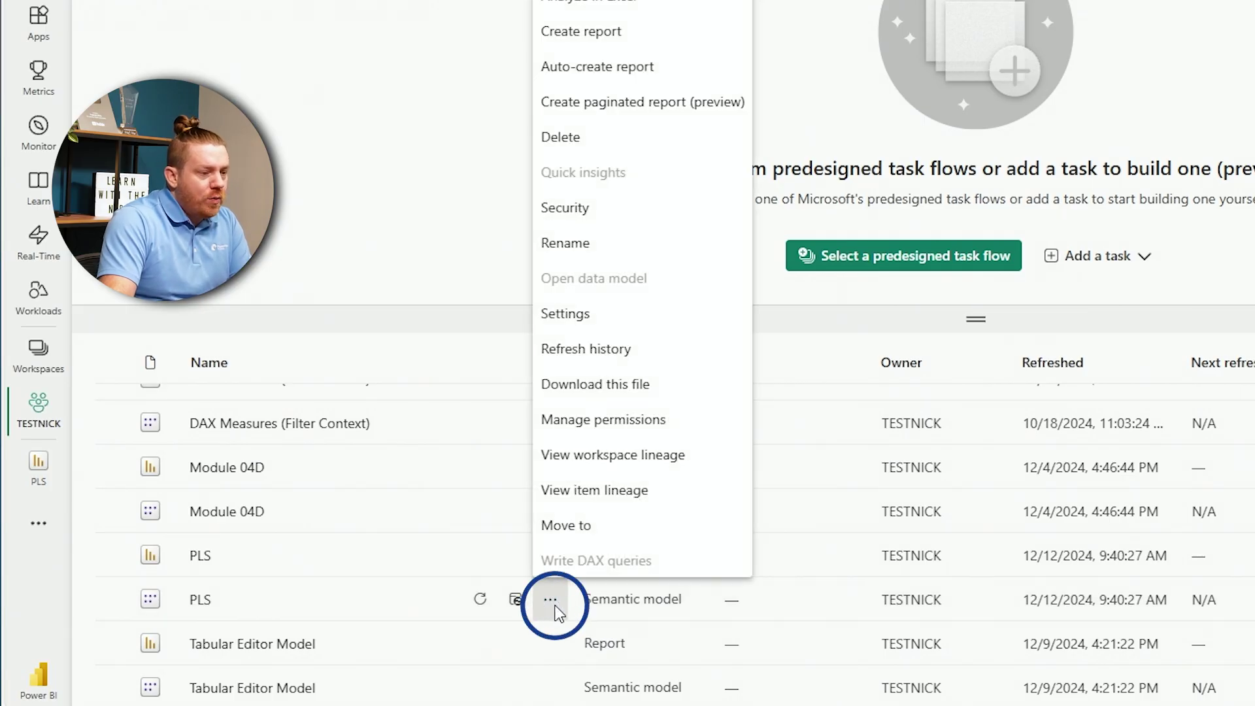
{"action": "left_click", "coordinate": [599, 210]}
{"action": "left_click", "coordinate": [426, 120]}
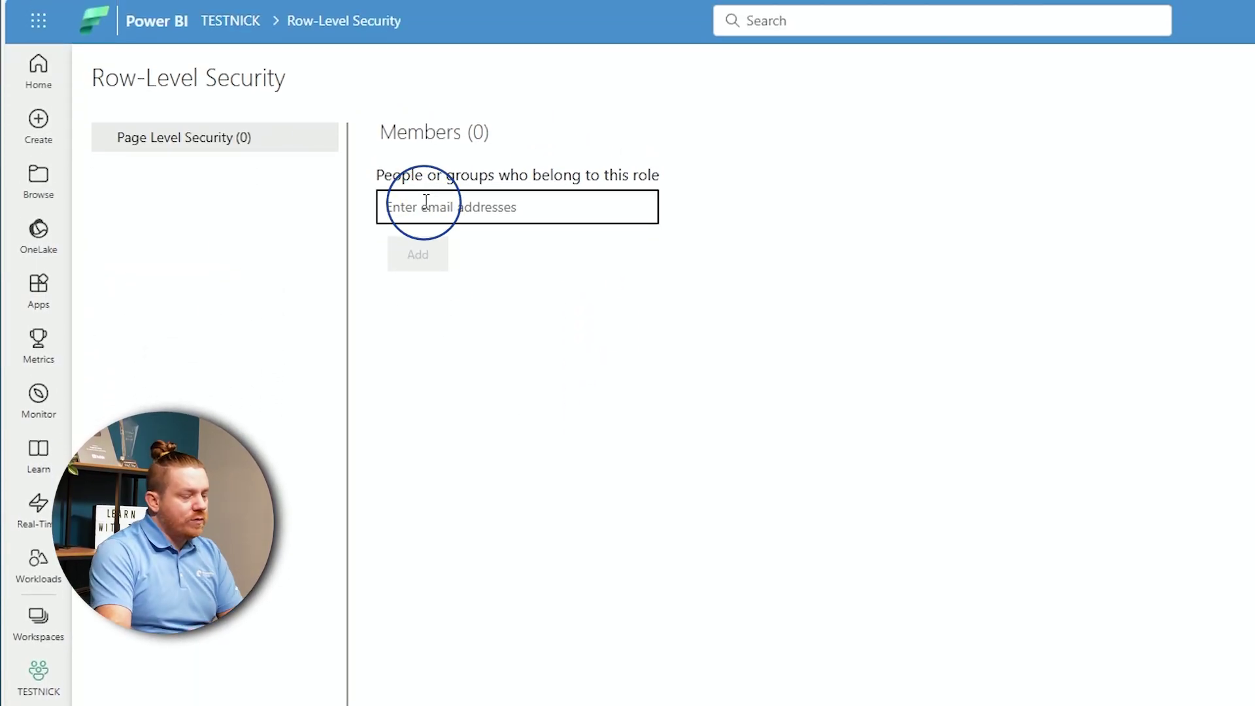
{"action": "type", "text": "pwdemo"}
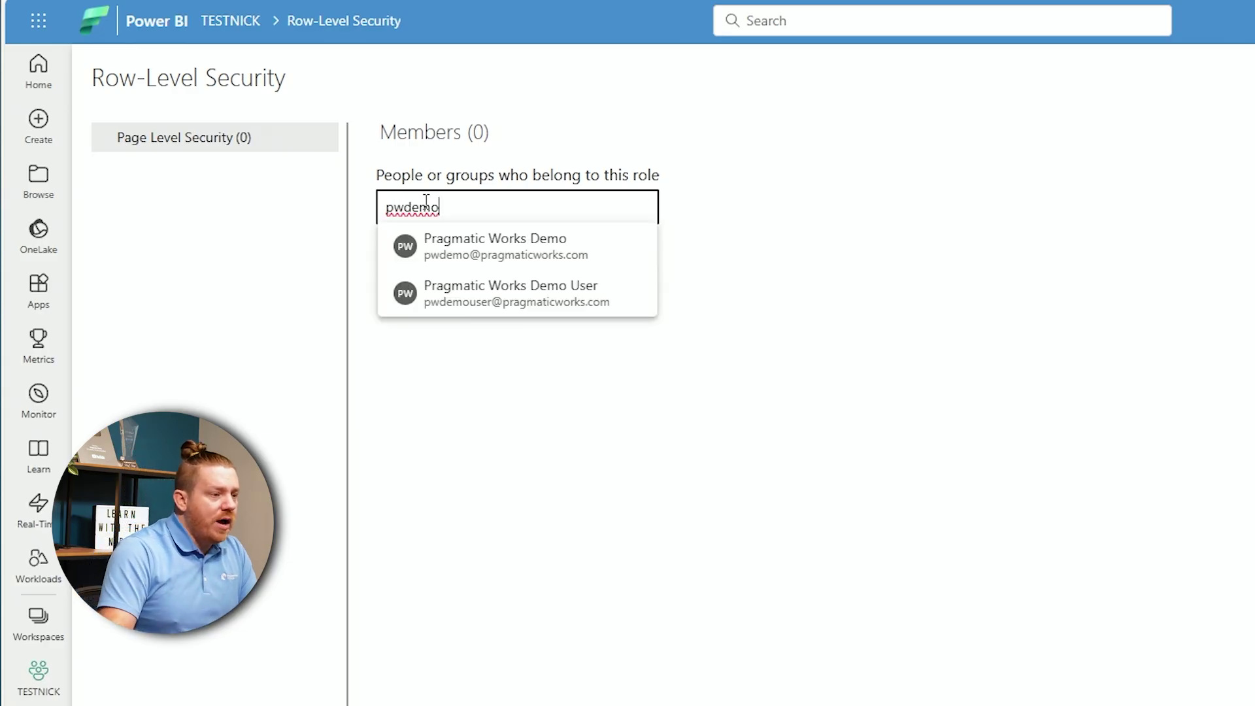
{"action": "left_click", "coordinate": [577, 254]}
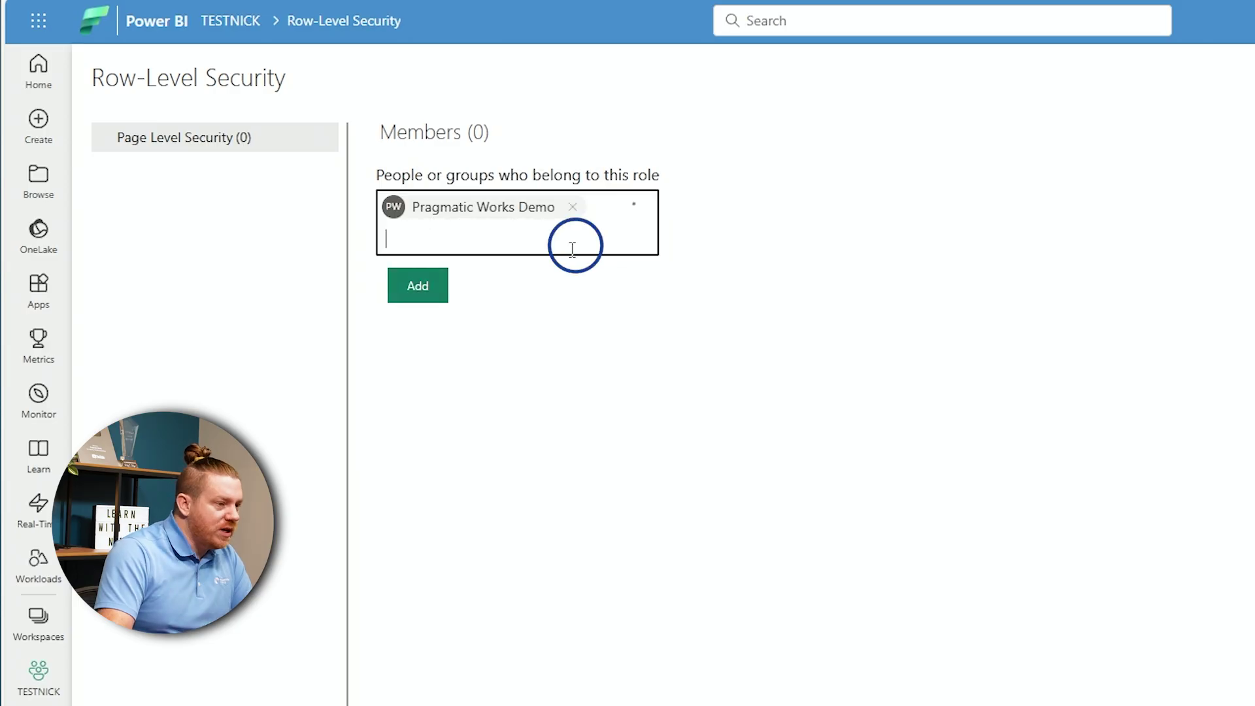
{"action": "left_click", "coordinate": [425, 294]}
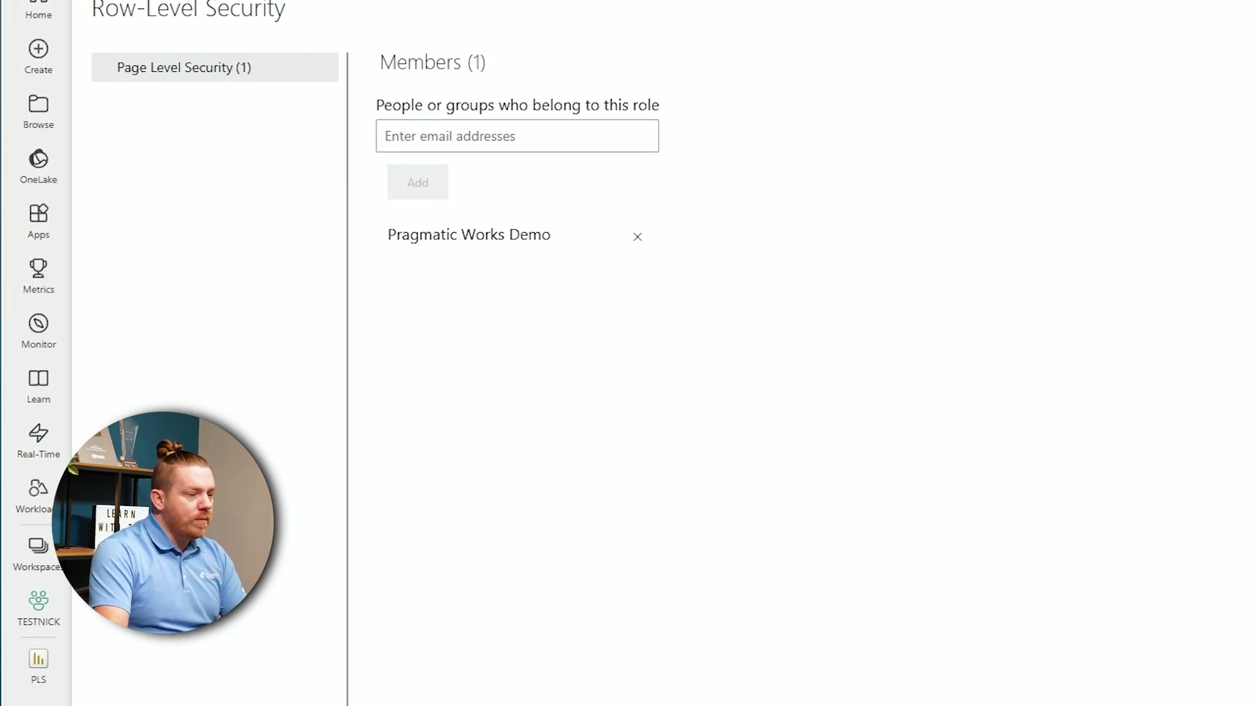
{"action": "left_click", "coordinate": [438, 659]}
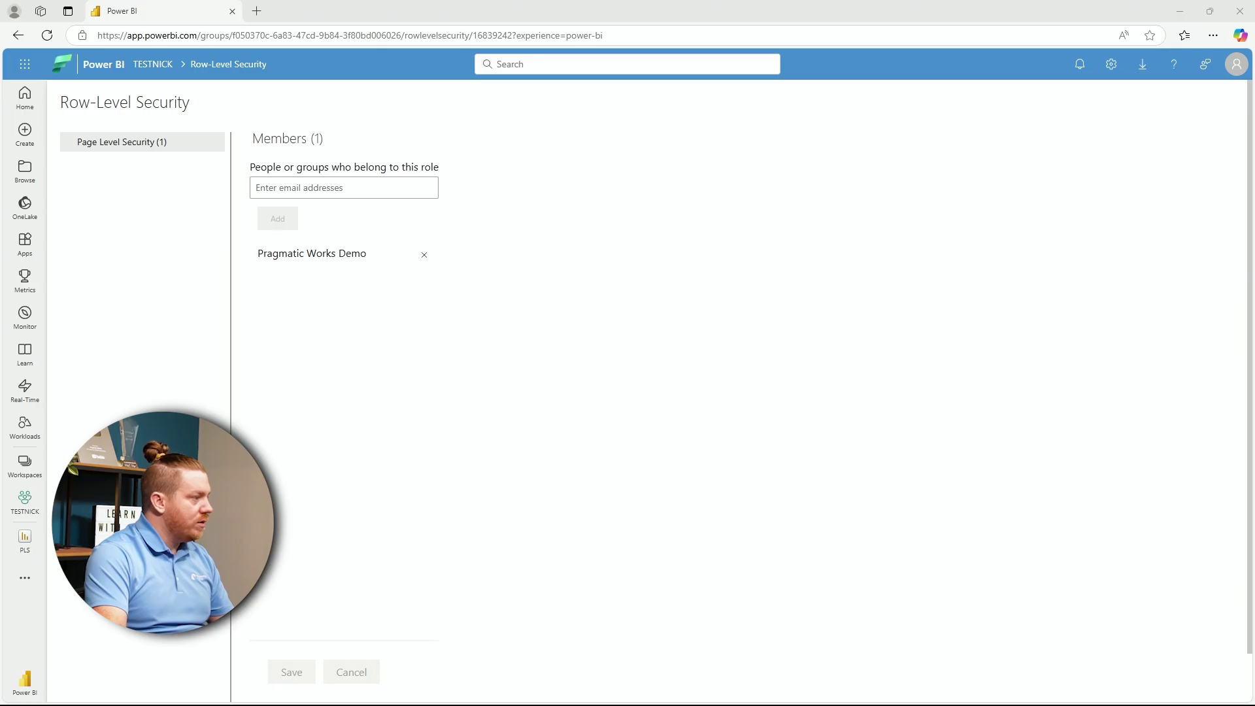
- Bring the incognito PLS report window to full screen and check its signed-in account
{"action": "key", "text": "alt+Tab"}
{"action": "left_click_drag", "start_coordinate": [359, 222], "coordinate": [511, 4]}
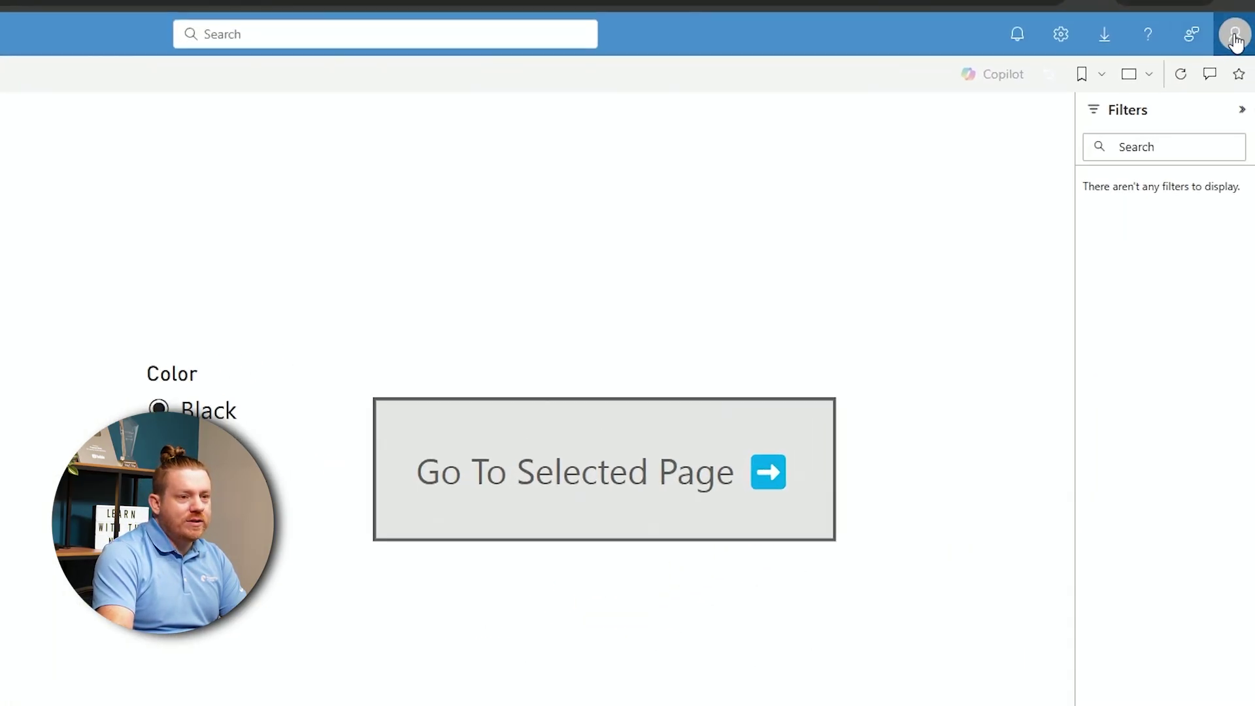
{"action": "left_click", "coordinate": [1240, 73]}
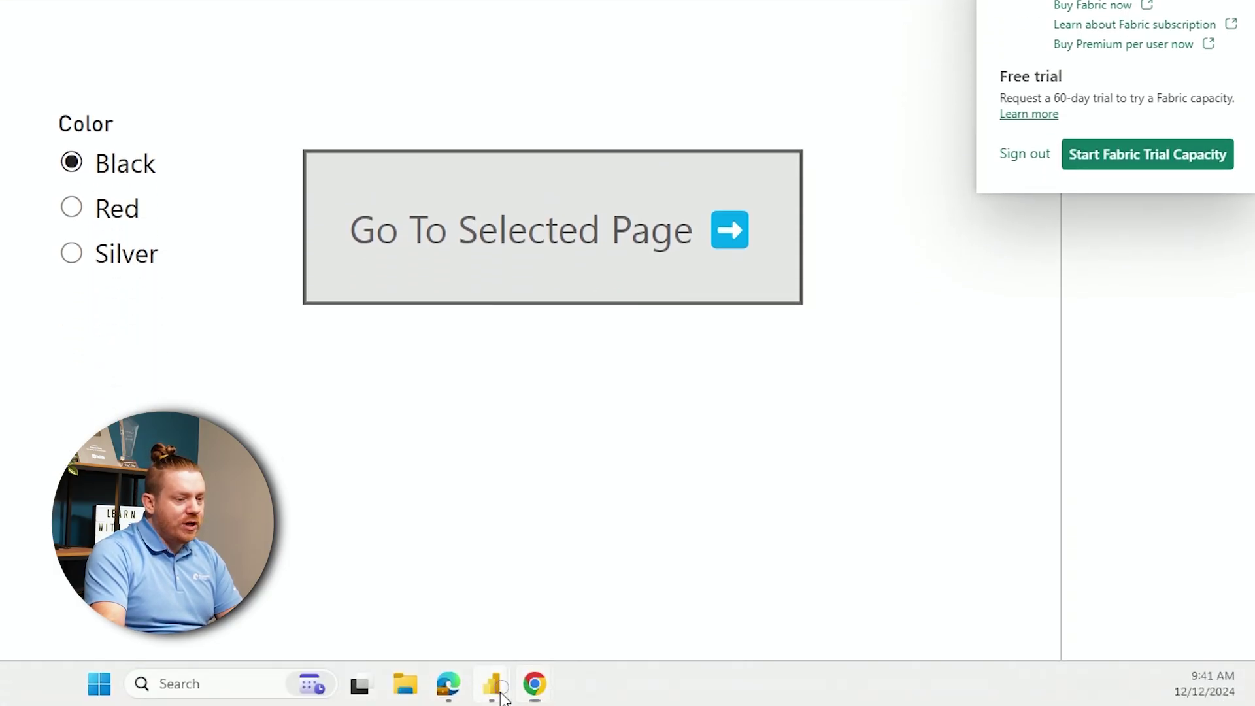
- Back in Power BI Desktop, view DimEmployee rows mapping the demo user to Red, Black and Silver
{"action": "mouse_move", "coordinate": [497, 693]}
{"action": "left_click", "coordinate": [420, 614]}
{"action": "left_click", "coordinate": [501, 316]}
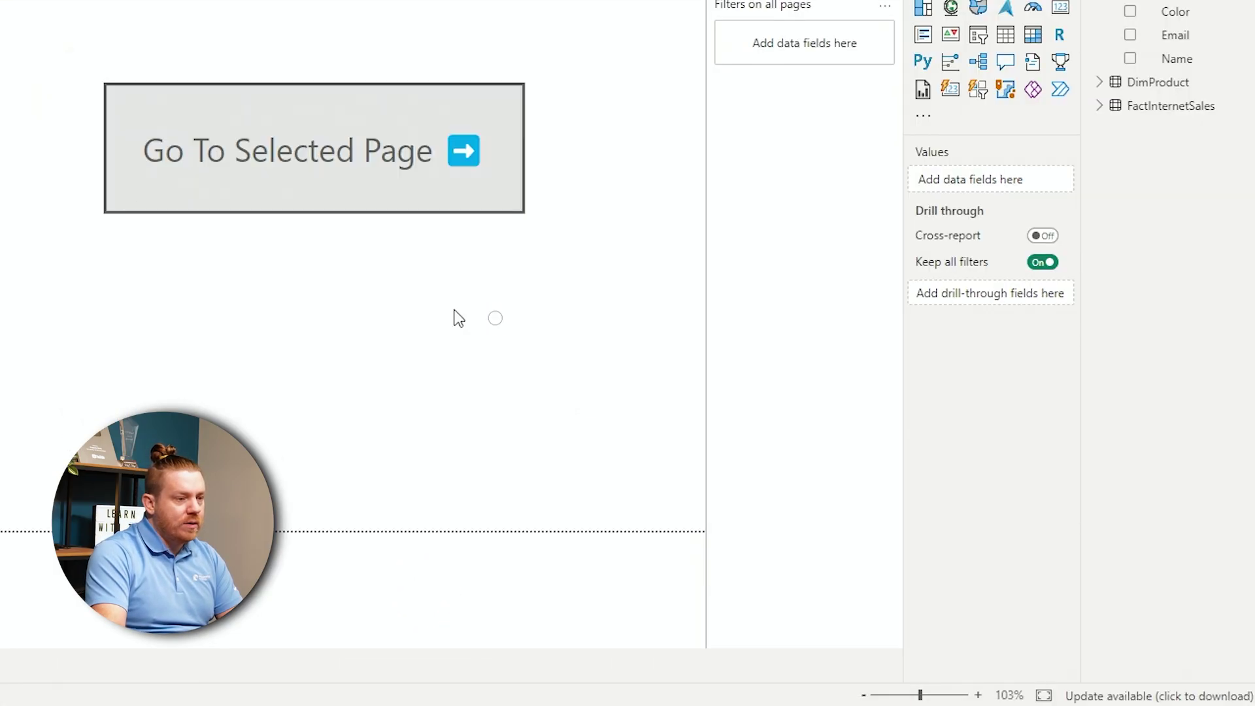
{"action": "left_click", "coordinate": [14, 176]}
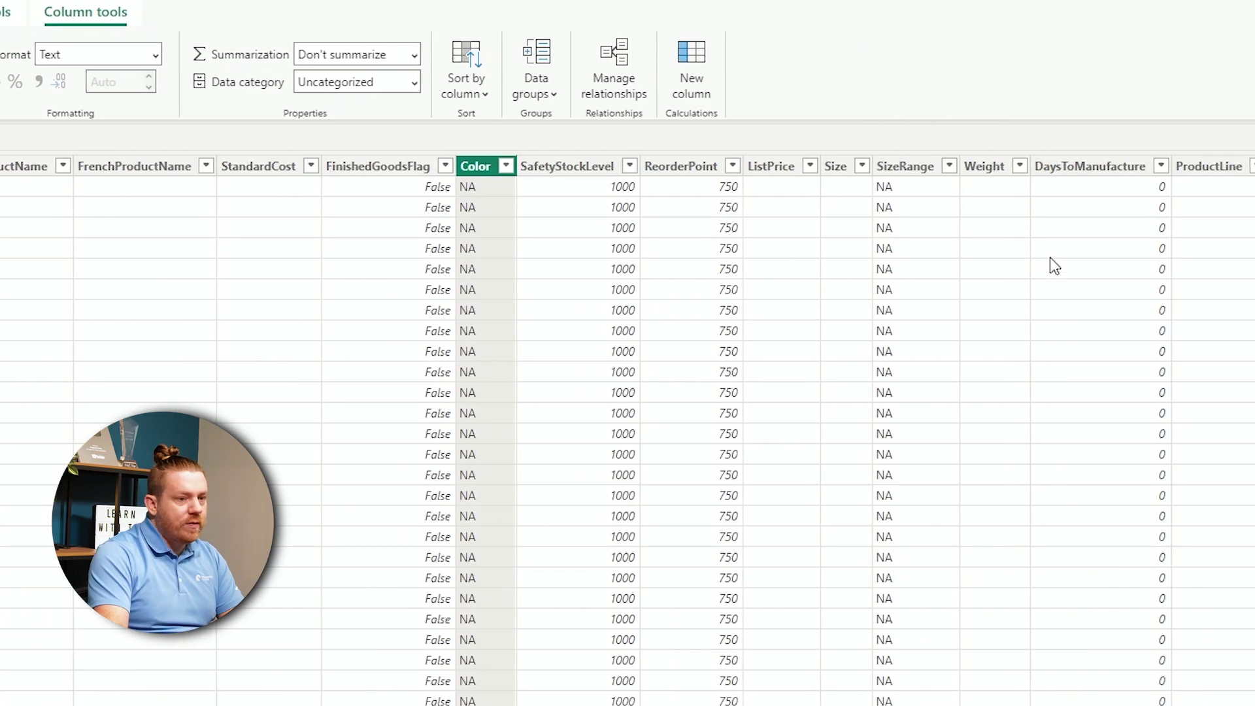
{"action": "left_click", "coordinate": [1254, 262]}
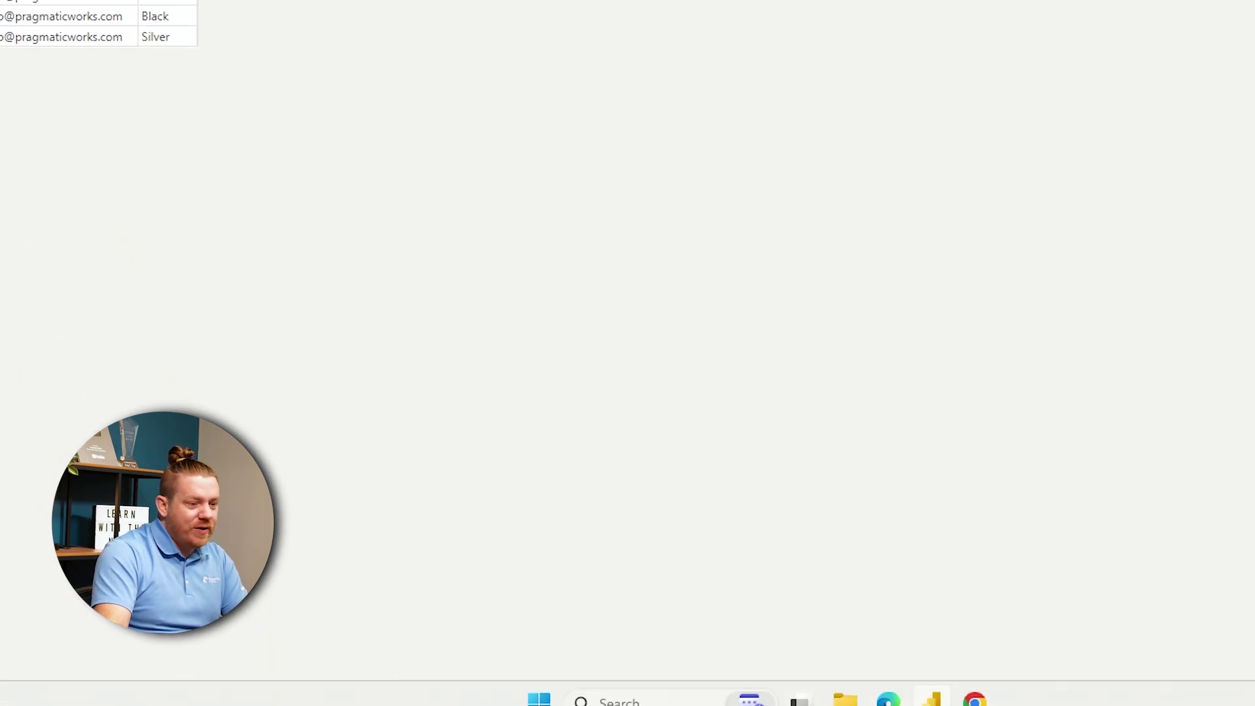
- In the browser report, try Red, Silver and Black in the slicer, then open and leave the Black page
{"action": "mouse_move", "coordinate": [967, 688]}
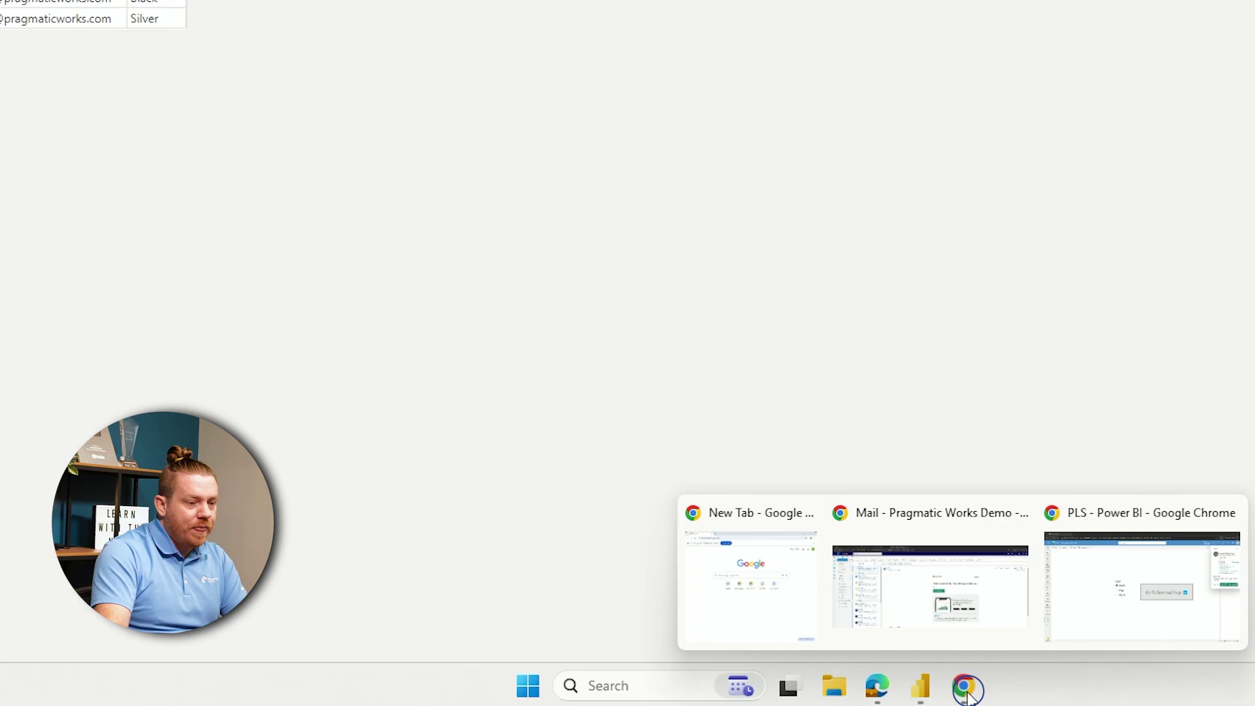
{"action": "left_click", "coordinate": [1141, 592]}
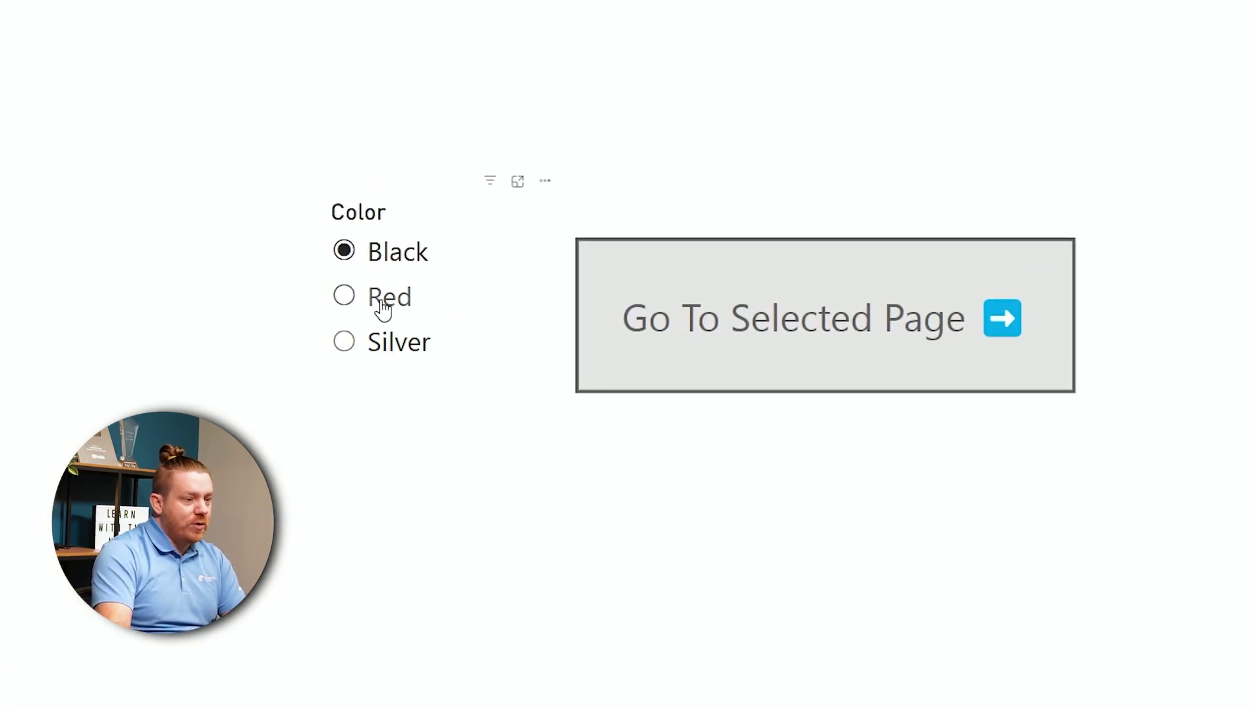
{"action": "left_click", "coordinate": [381, 308]}
{"action": "left_click", "coordinate": [386, 352]}
{"action": "left_click", "coordinate": [381, 265]}
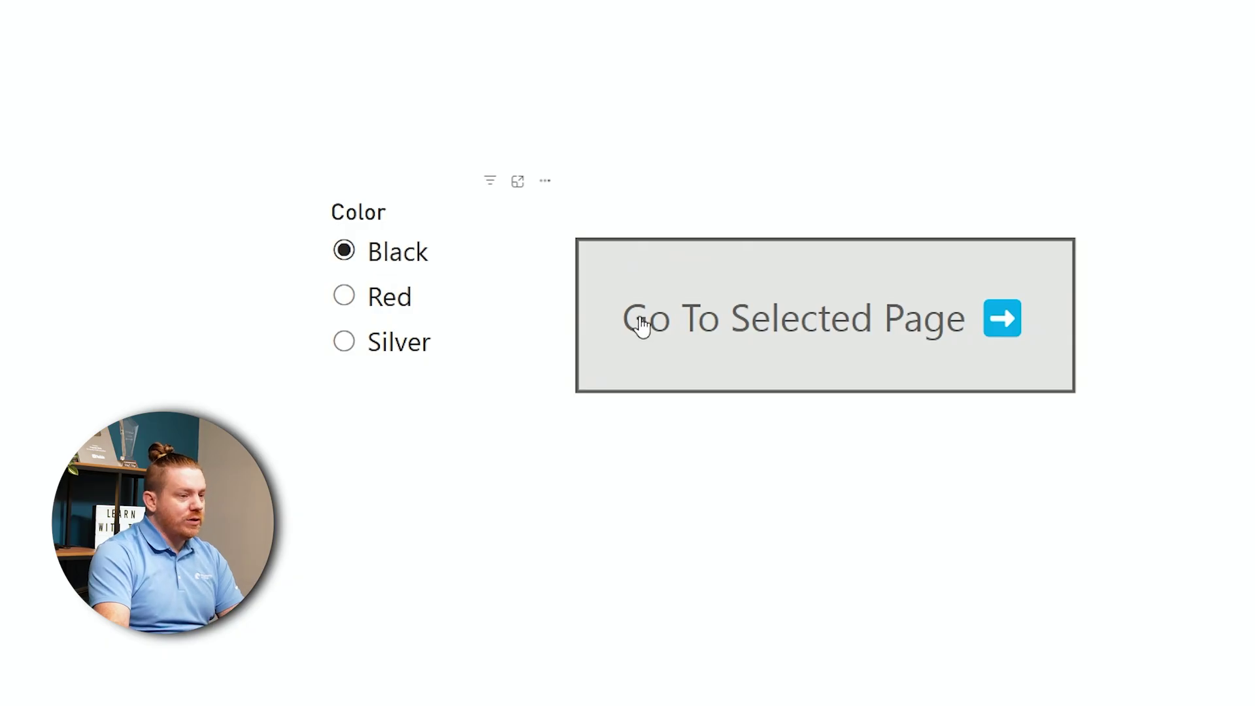
{"action": "left_click", "coordinate": [682, 332]}
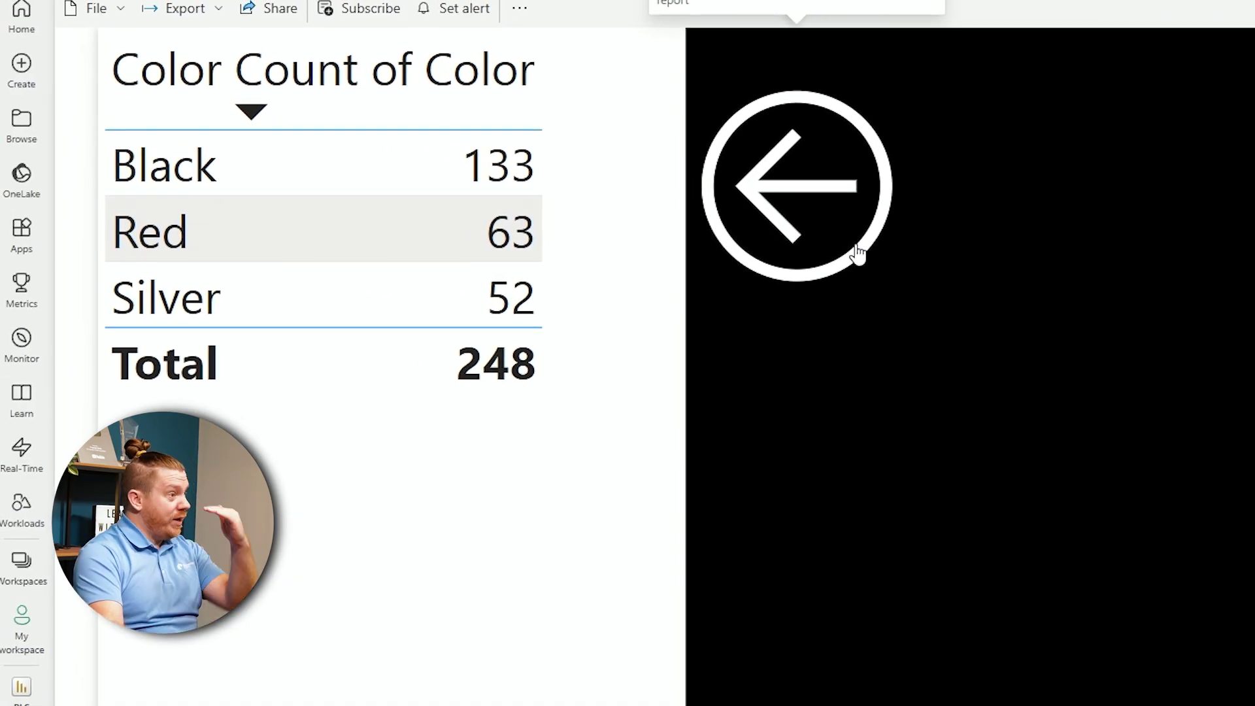
{"action": "left_click", "coordinate": [821, 211]}
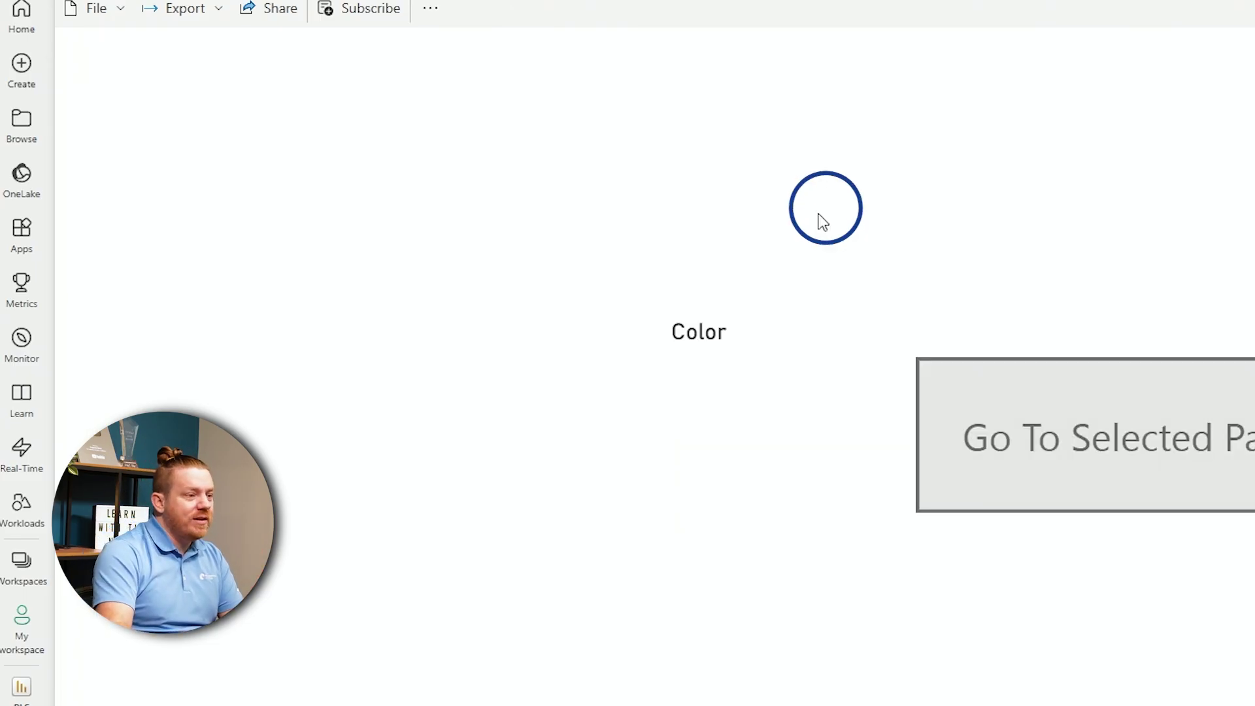
- Open the Red and Silver colour pages from the slicer, returning to the slicer page each time
{"action": "left_click", "coordinate": [730, 416]}
{"action": "left_click", "coordinate": [1072, 458]}
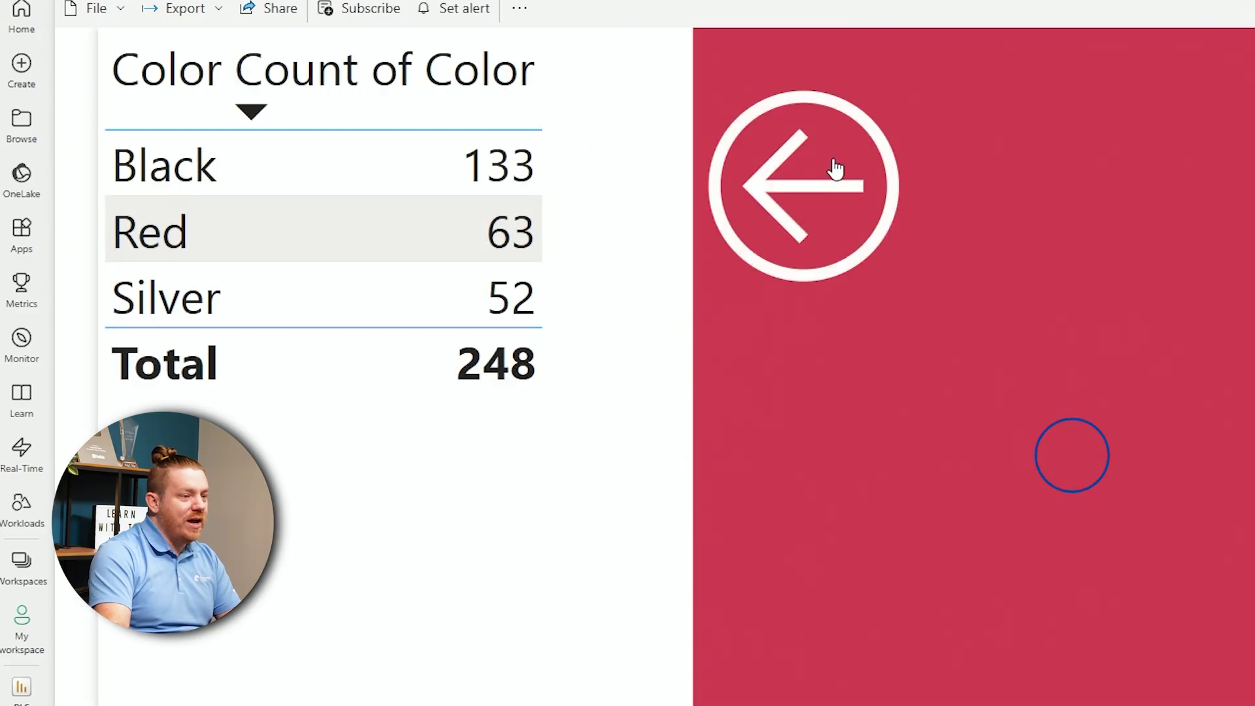
{"action": "left_click", "coordinate": [826, 168]}
{"action": "left_click", "coordinate": [732, 462]}
{"action": "left_click", "coordinate": [1015, 462]}
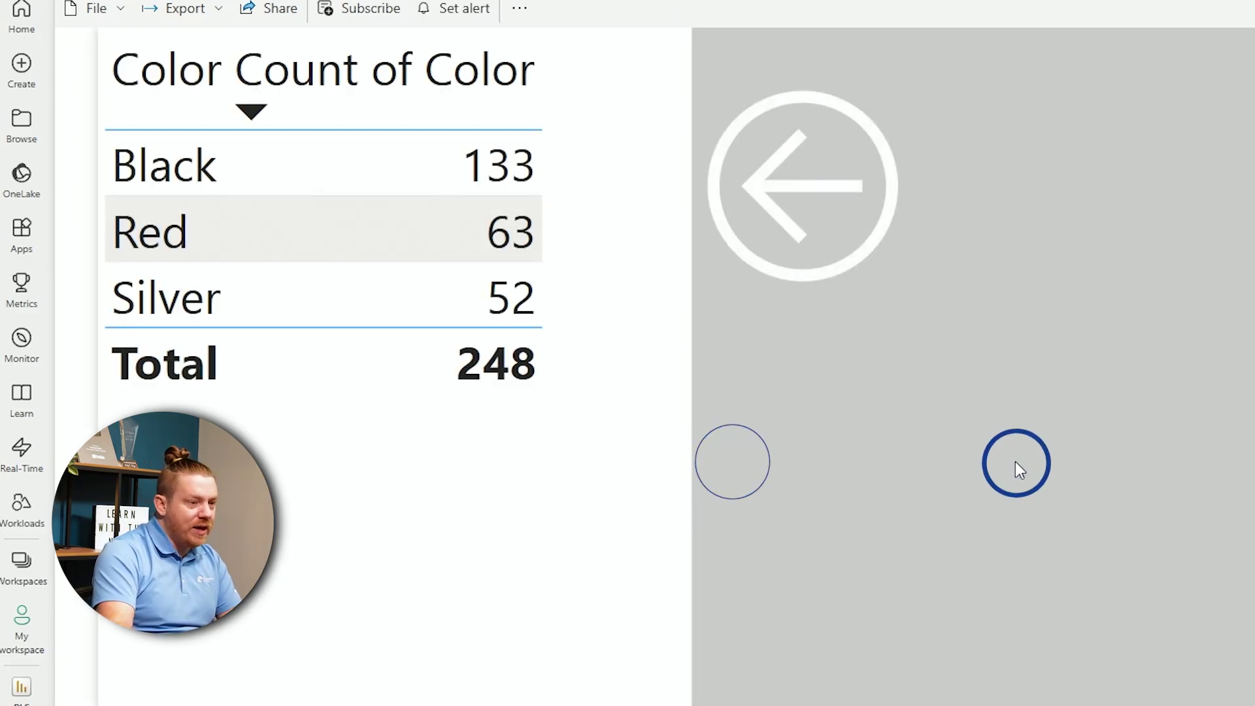
{"action": "left_click", "coordinate": [843, 252]}
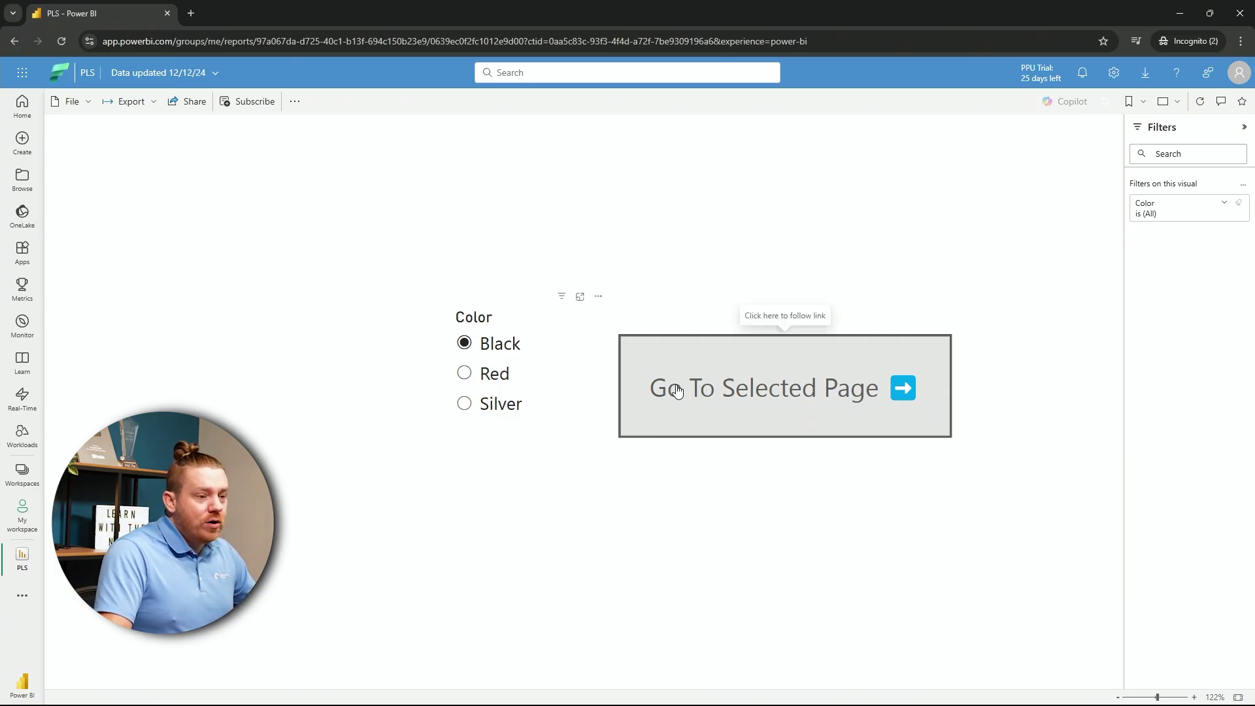
- Open the Red colour page, return, then select Black and open the Black page
{"action": "left_click", "coordinate": [499, 374]}
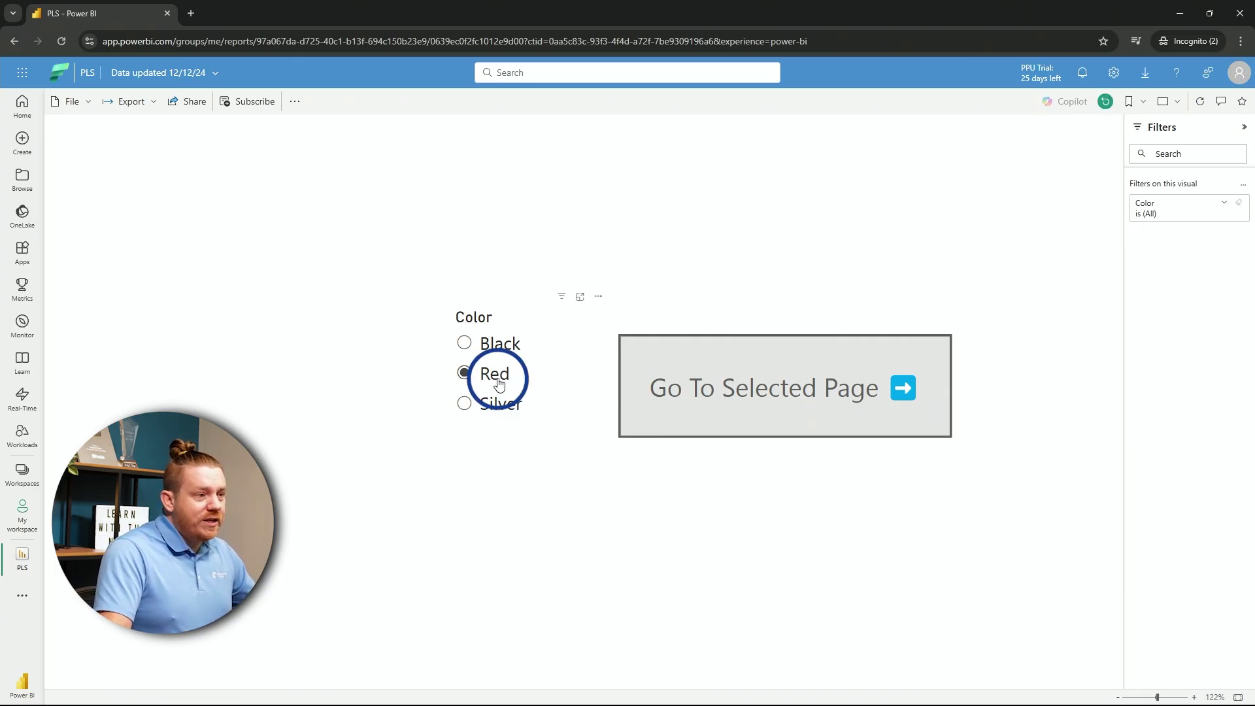
{"action": "left_click", "coordinate": [765, 425]}
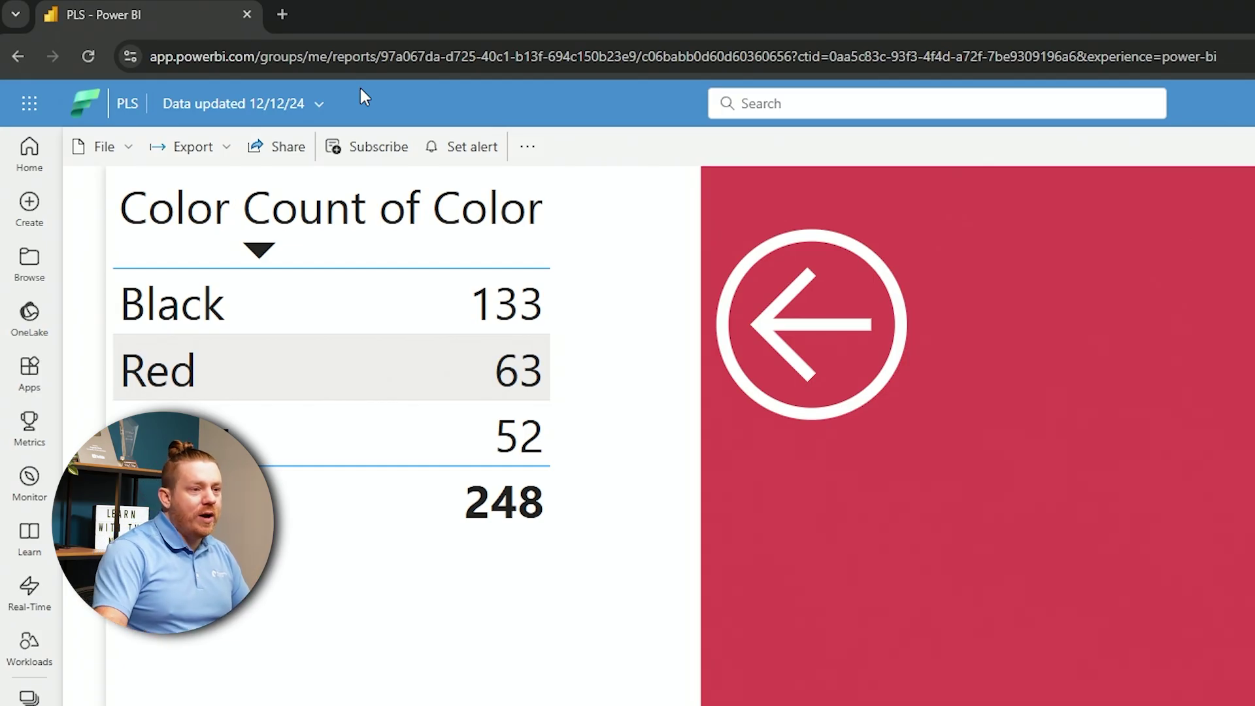
{"action": "left_click", "coordinate": [813, 323]}
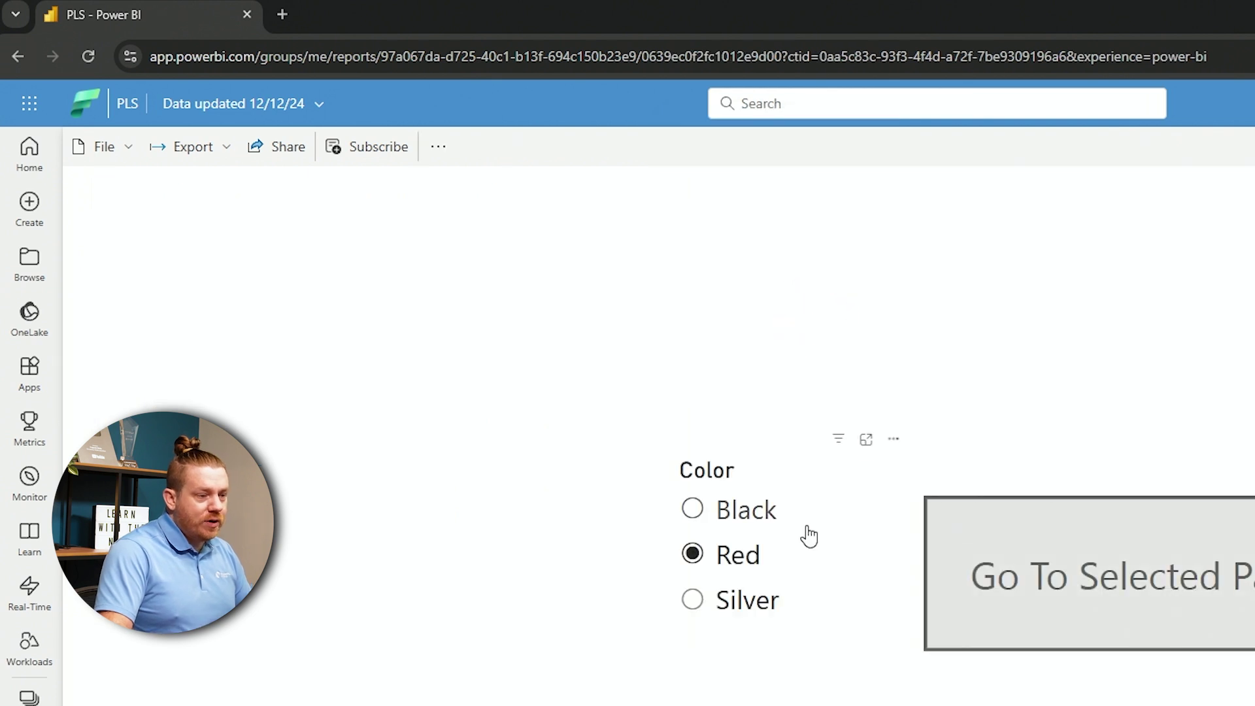
{"action": "left_click", "coordinate": [756, 514]}
{"action": "left_click", "coordinate": [1090, 586]}
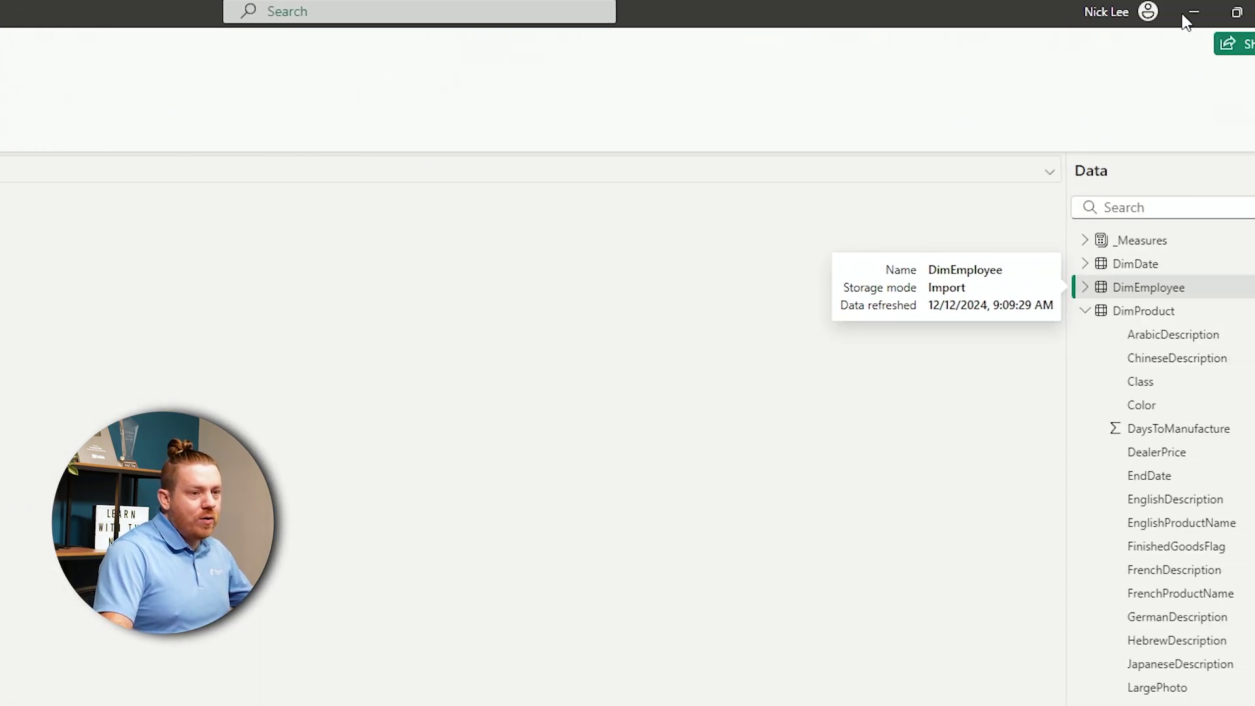
- Minimize Power BI Desktop, go back to the slicer page, and open the Red colour page
{"action": "left_click", "coordinate": [1153, 11]}
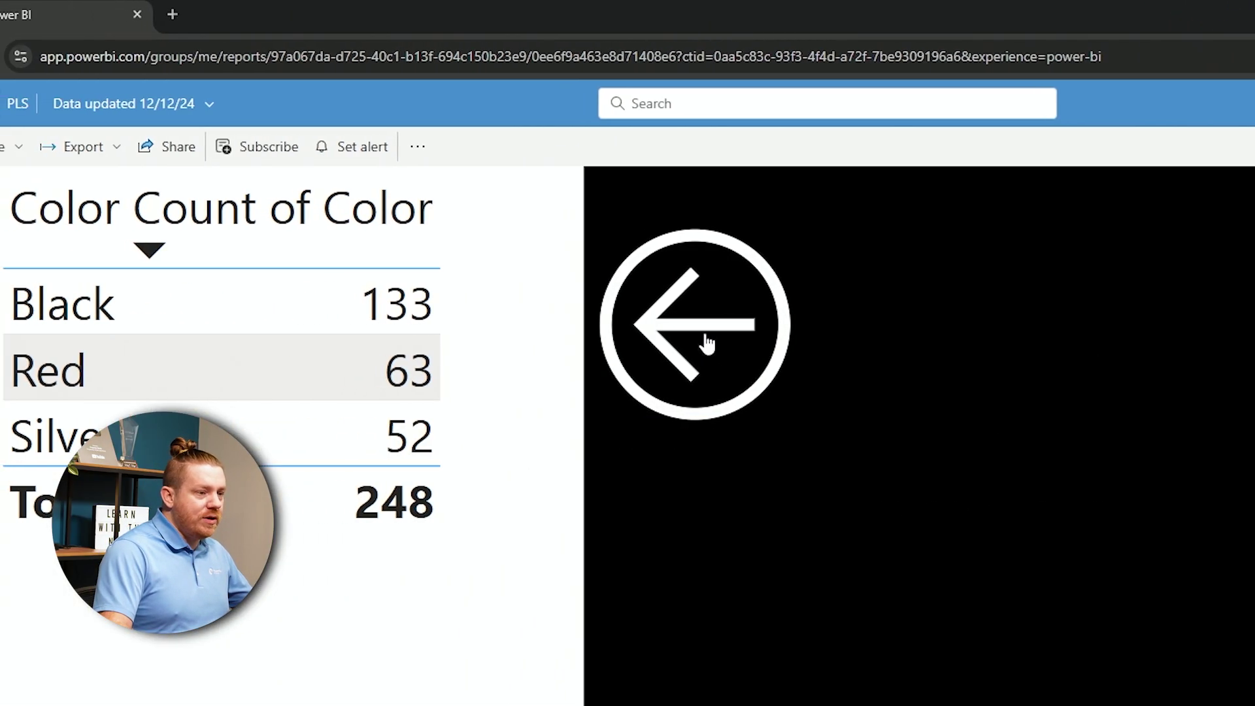
{"action": "left_click", "coordinate": [428, 327]}
{"action": "left_click", "coordinate": [585, 553]}
{"action": "left_click", "coordinate": [970, 587]}
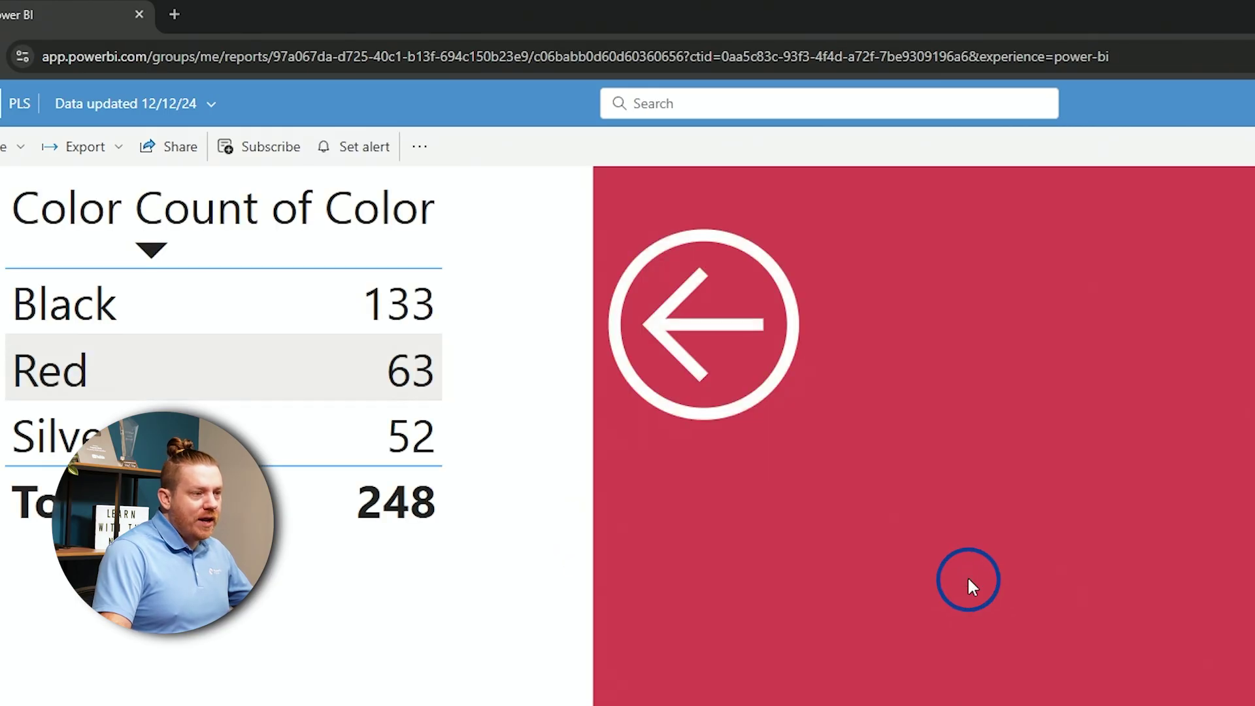